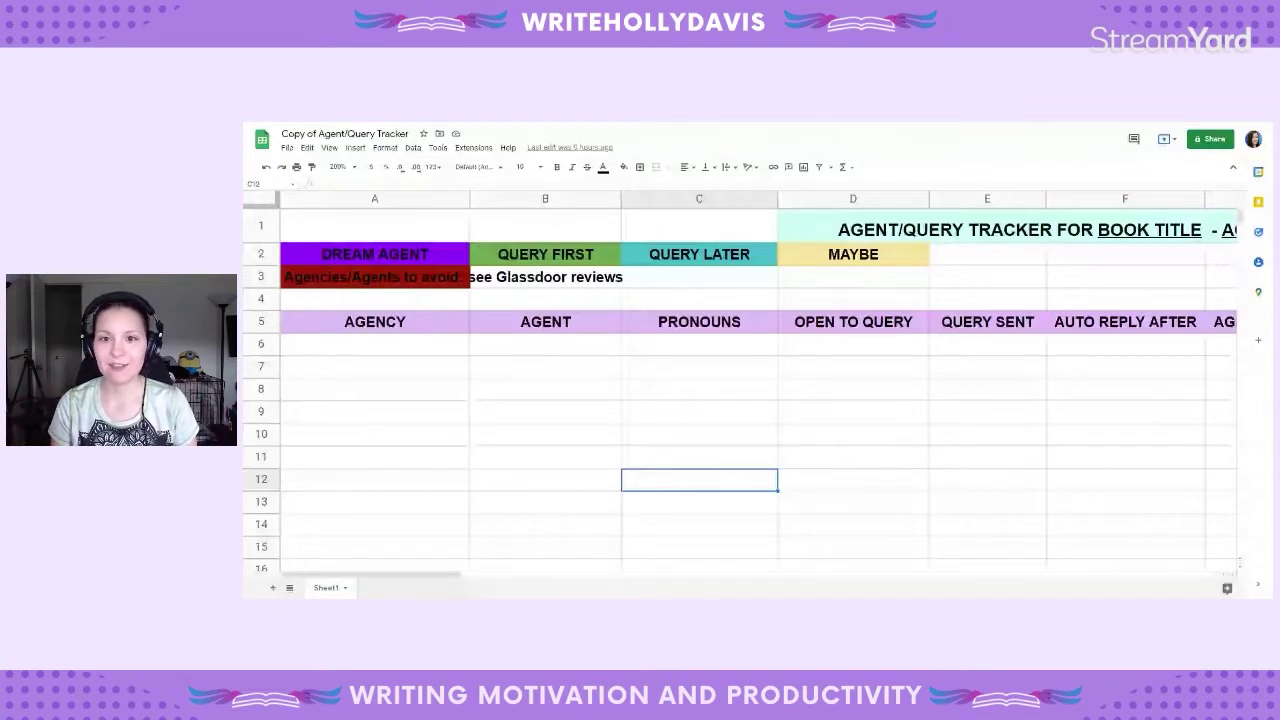
Step: Review the tracker's overall layout at 100% zoom and its title and column headings at 200% zoom
click(340, 166)
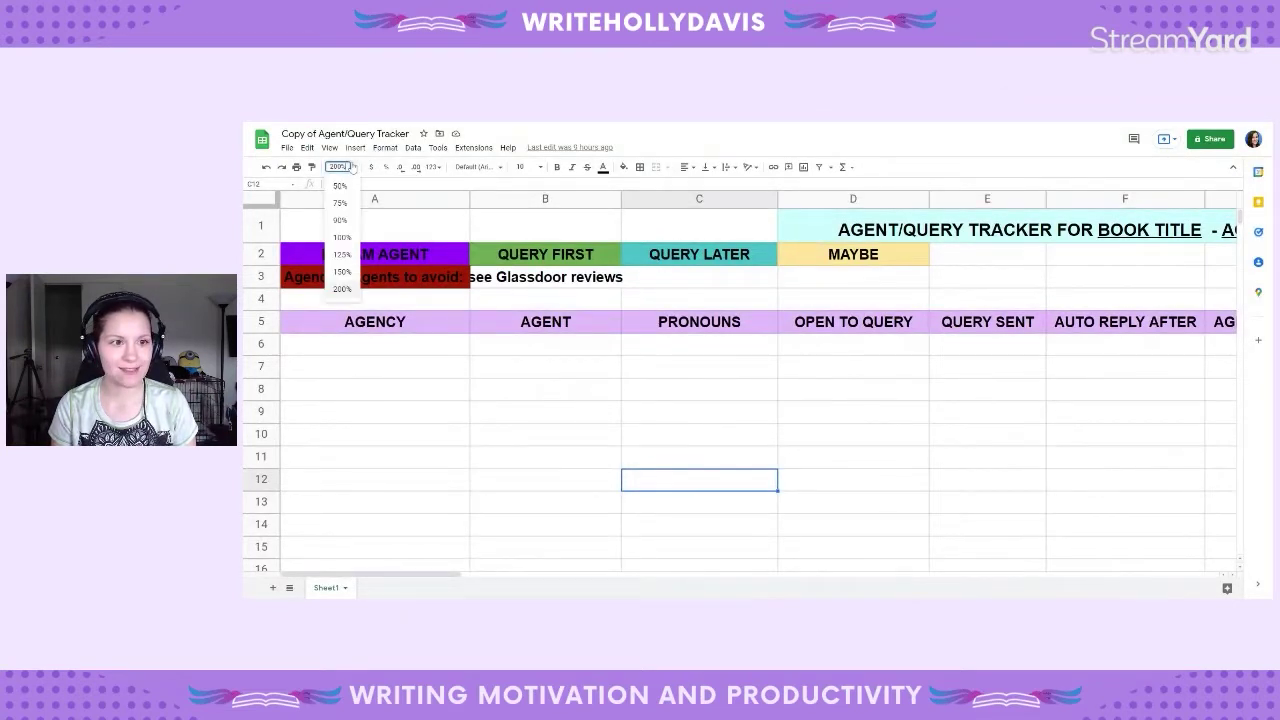
click(341, 237)
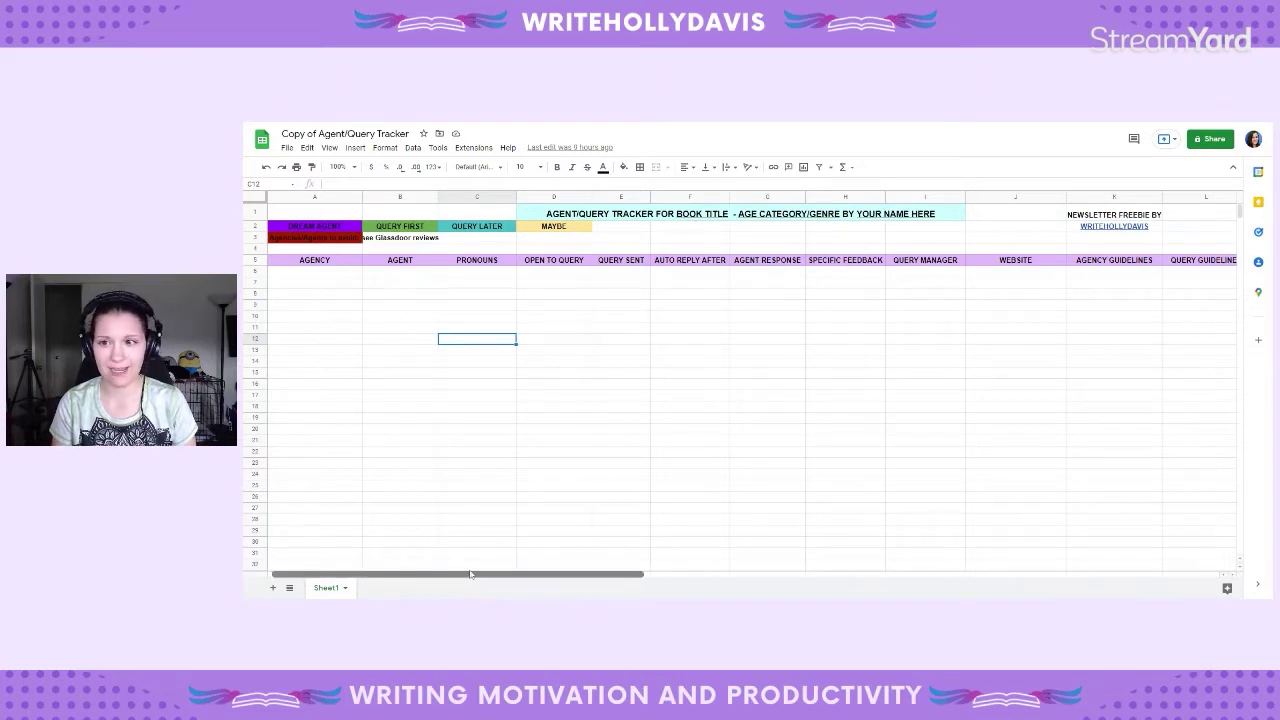
drag(468, 574, 363, 591)
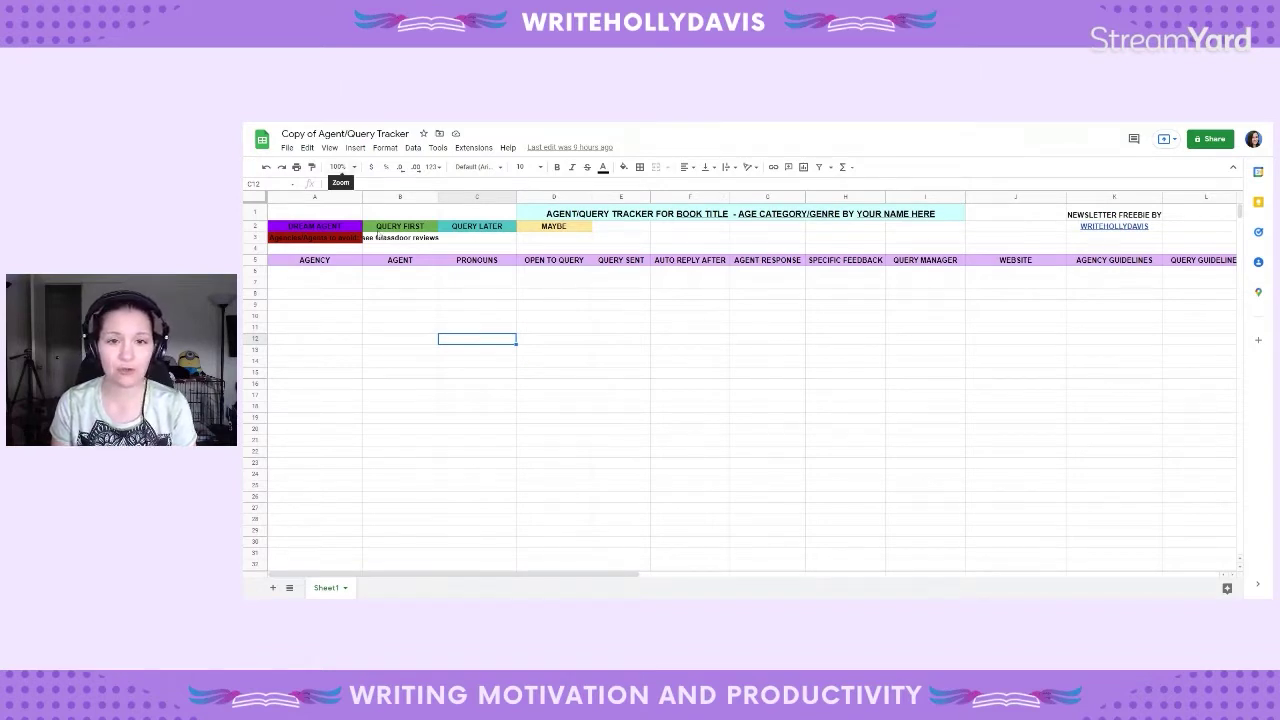
click(353, 168)
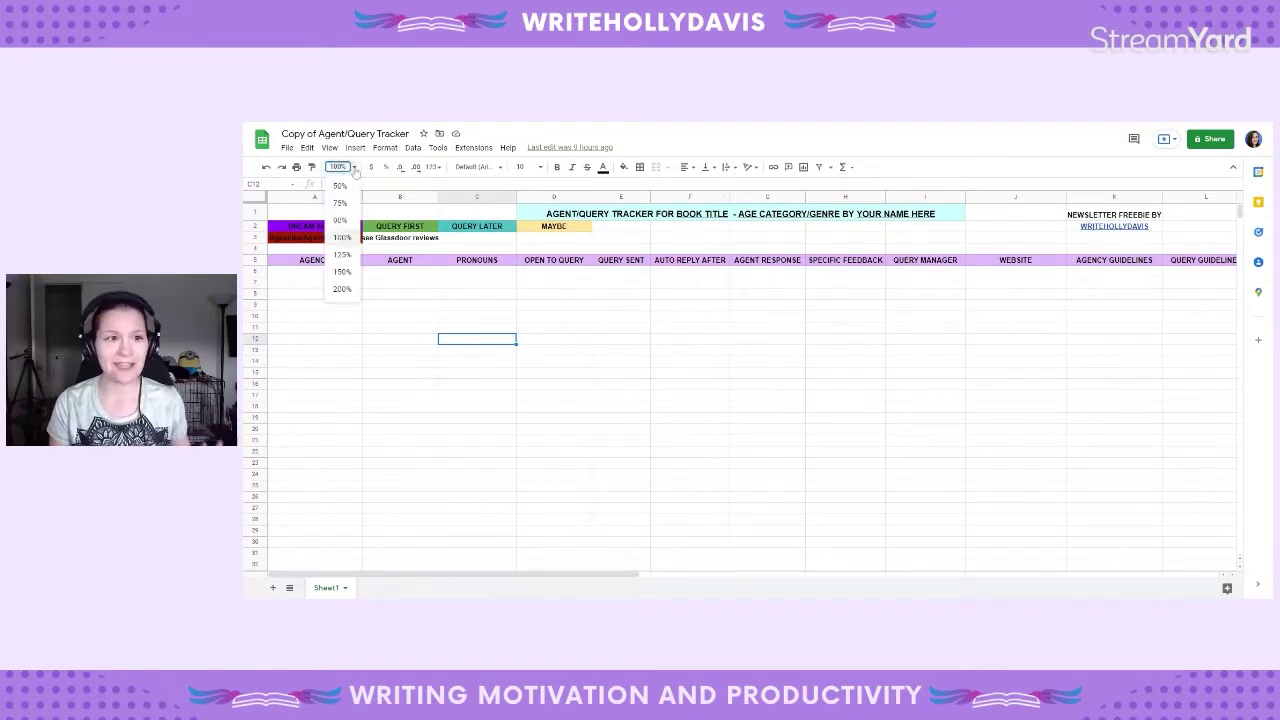
click(342, 289)
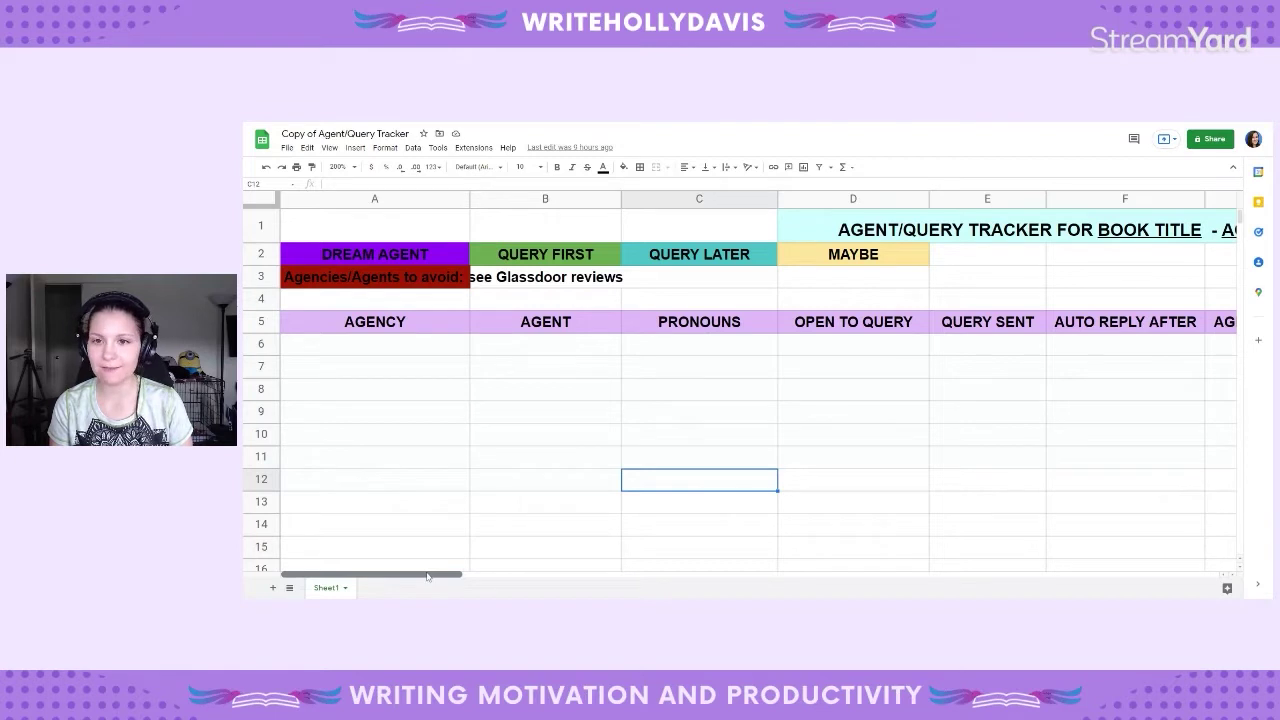
drag(428, 577, 531, 576)
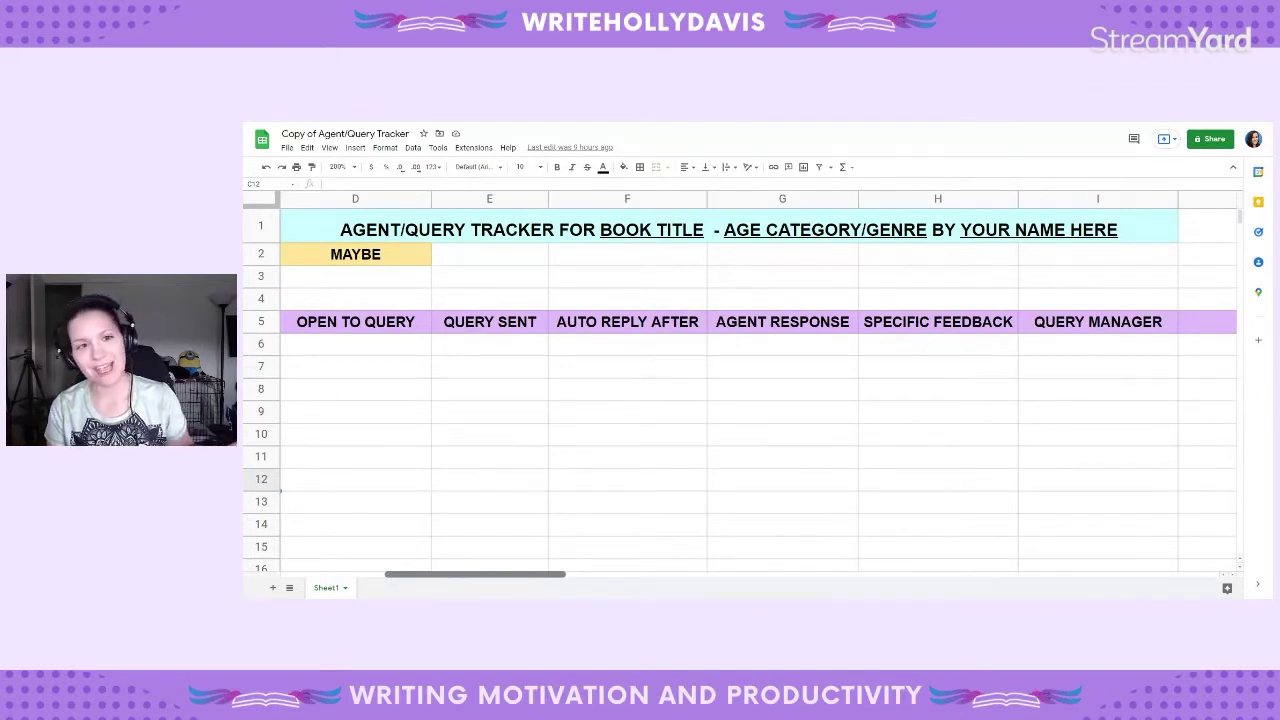
drag(529, 576, 415, 577)
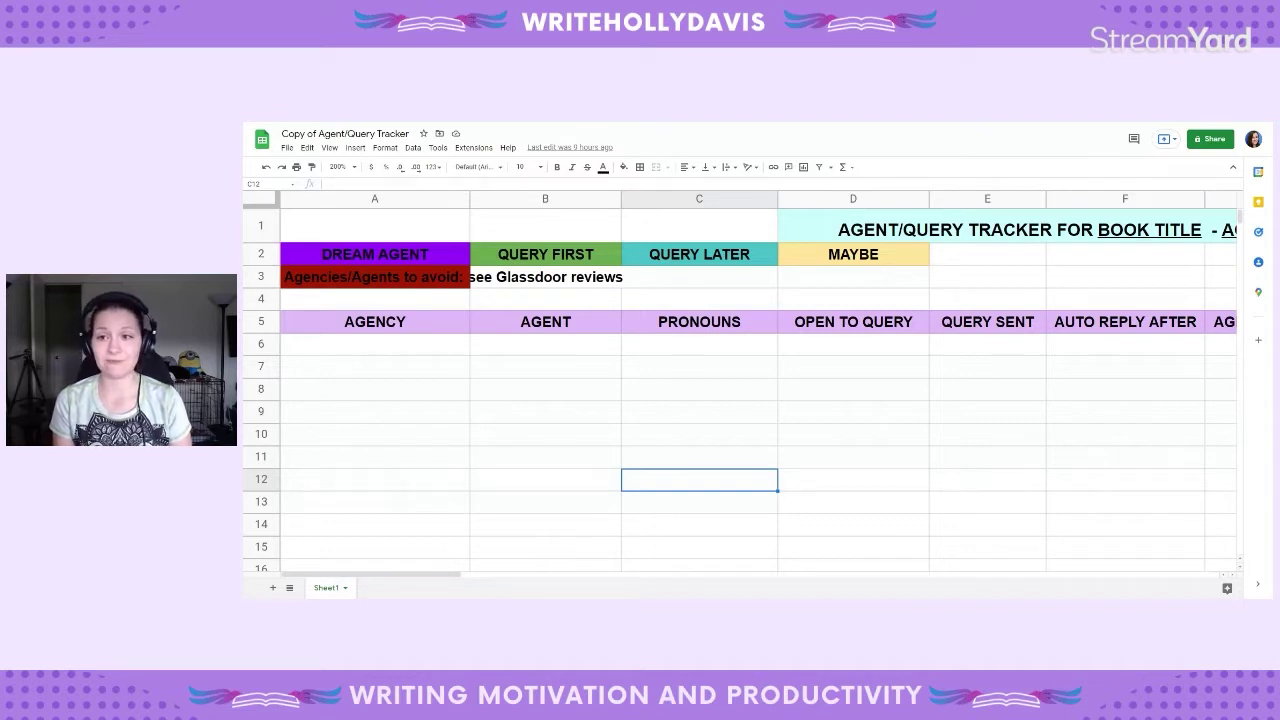
Step: Widen column B slightly so the "see Glassdoor reviews" note in row 3 fits inside its cell
click(585, 367)
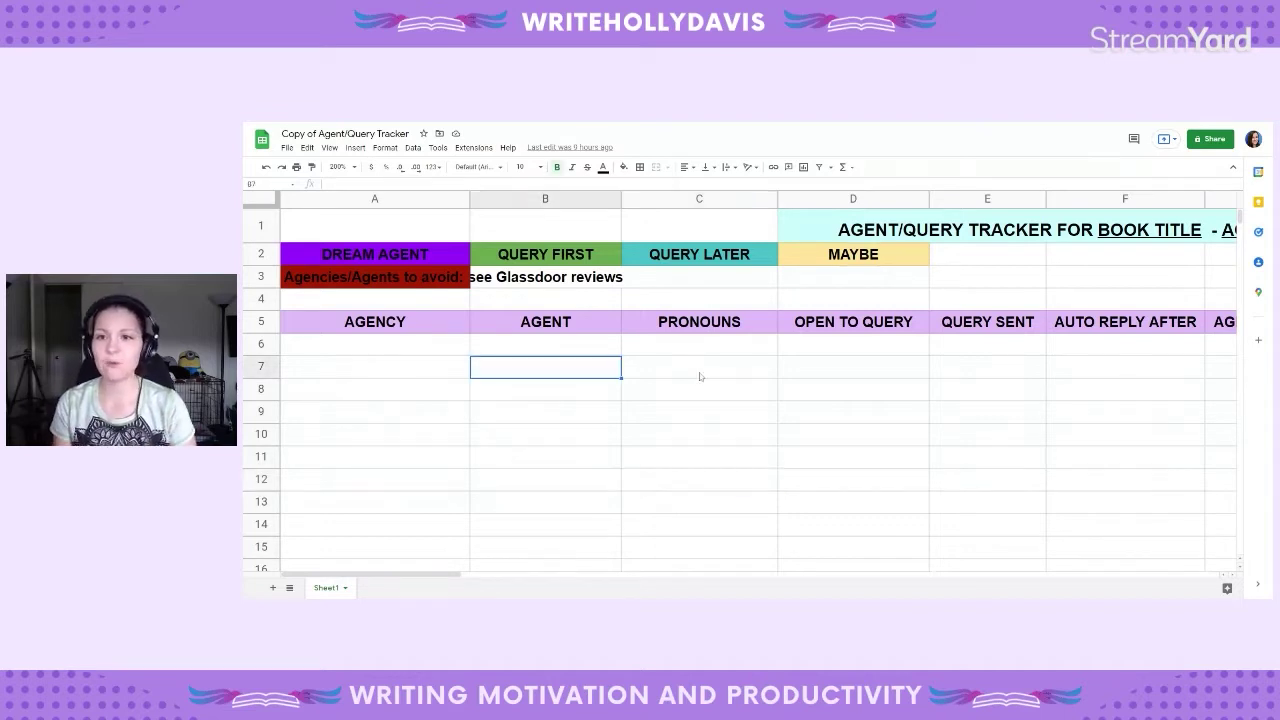
click(398, 282)
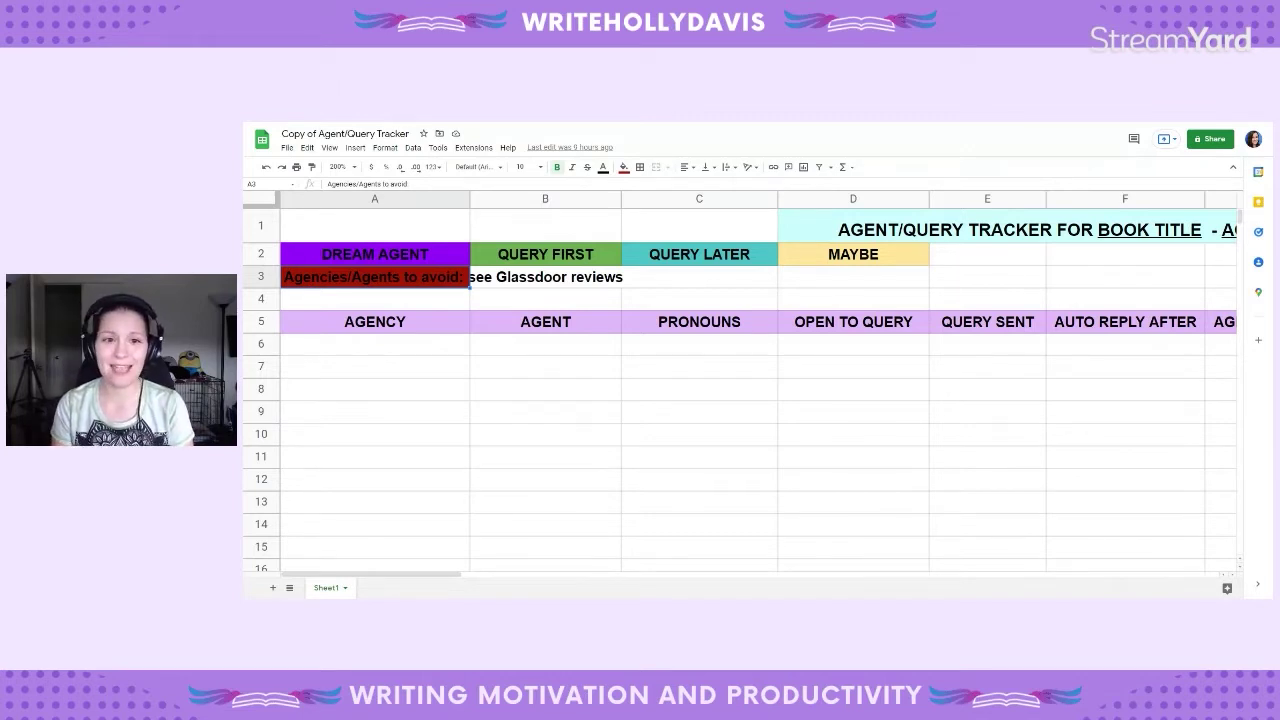
click(546, 284)
drag(620, 199, 626, 199)
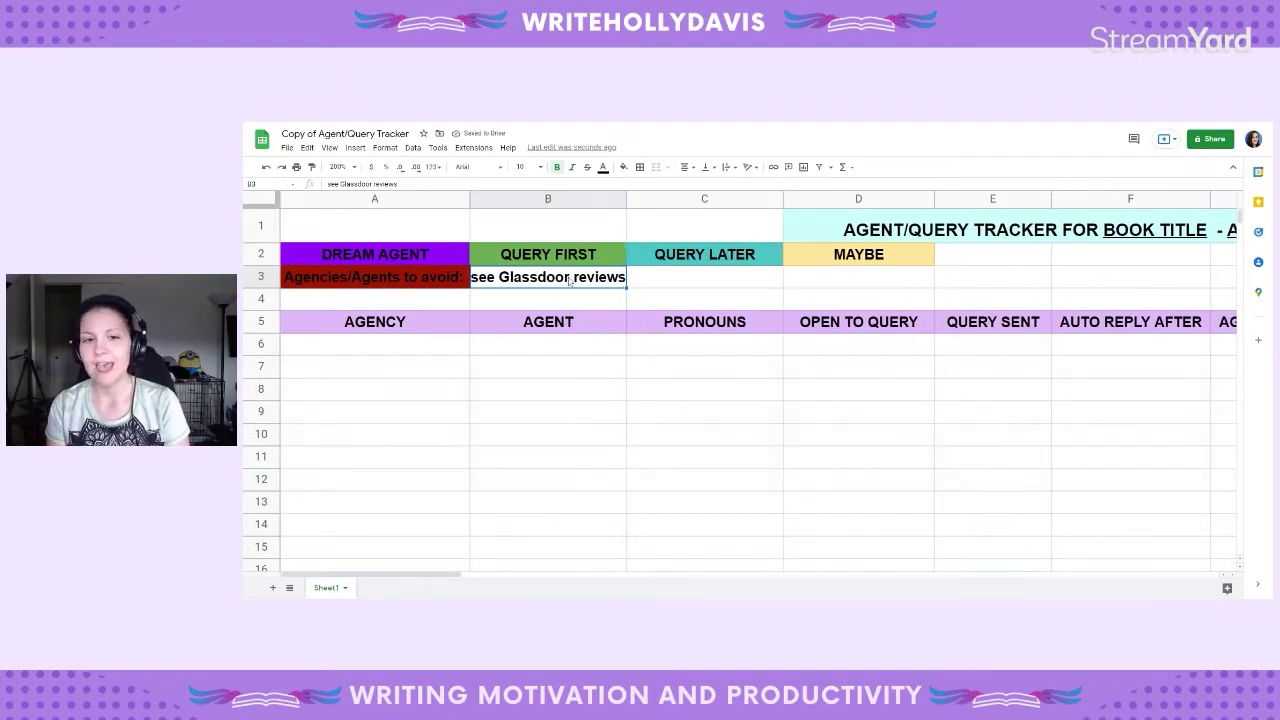
click(640, 281)
click(557, 281)
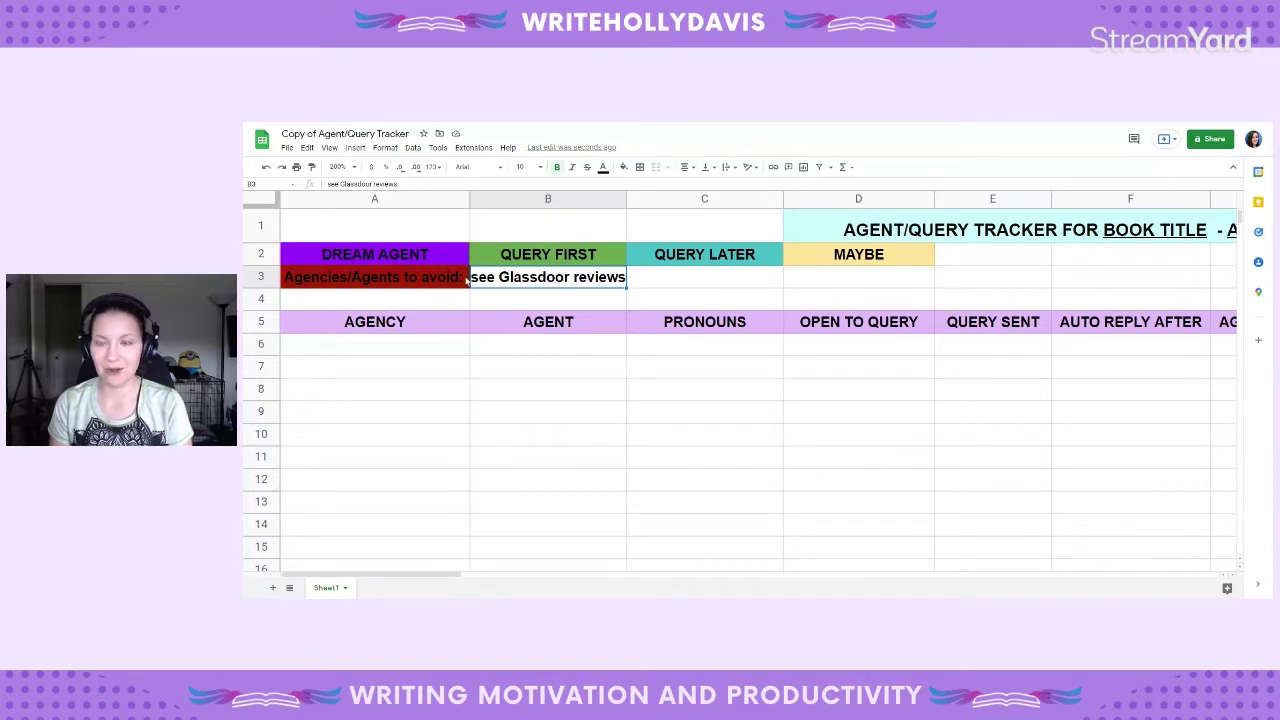
click(455, 284)
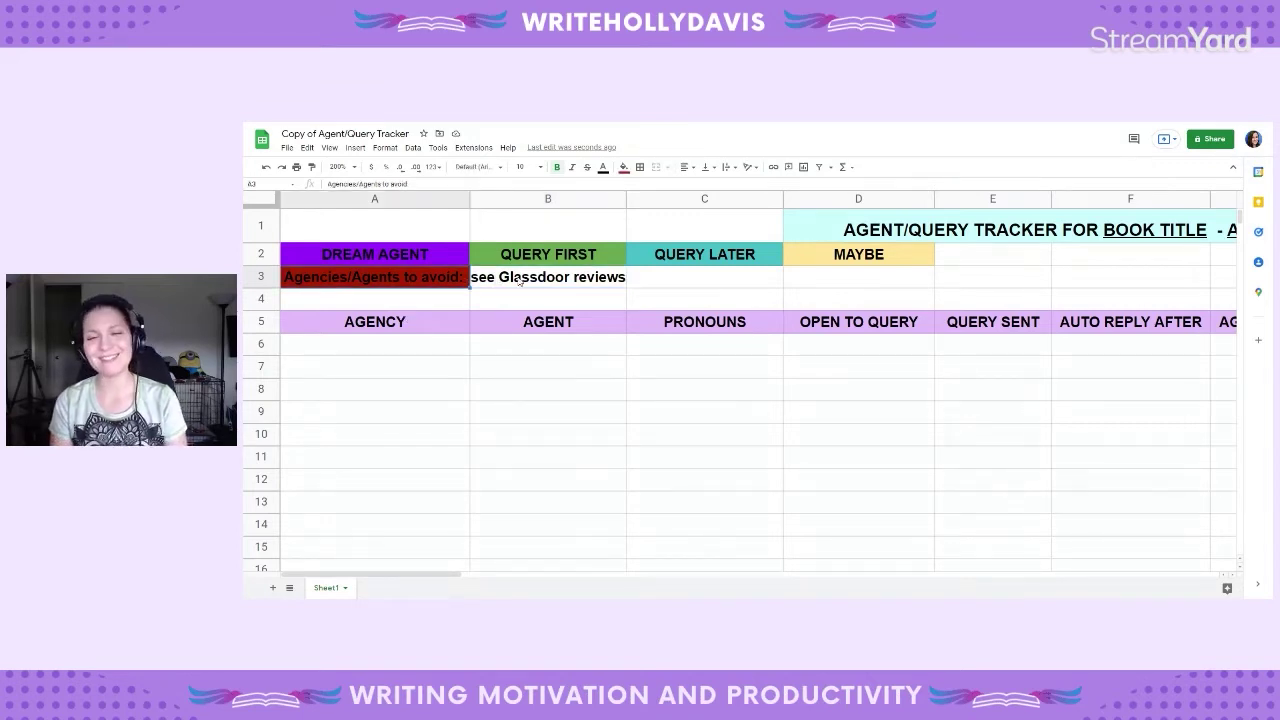
Step: Examine the Agency and Agent columns and the entry rows beneath their headings
click(443, 329)
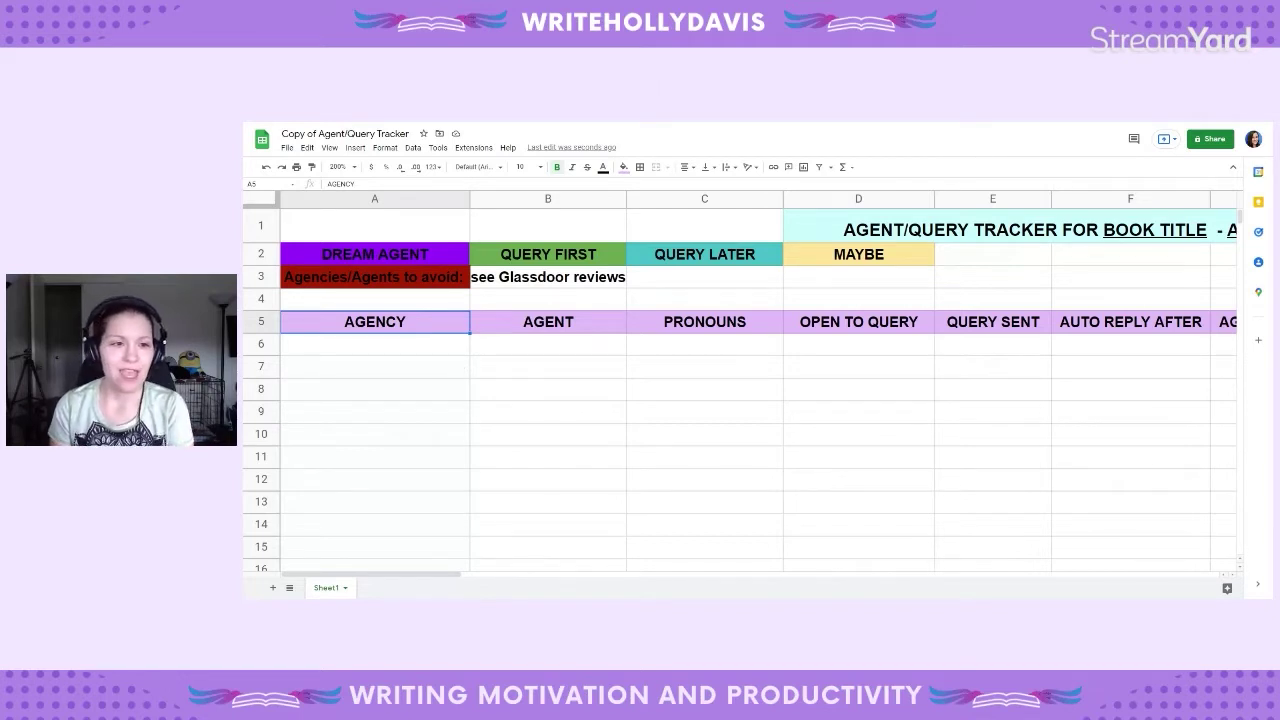
click(440, 350)
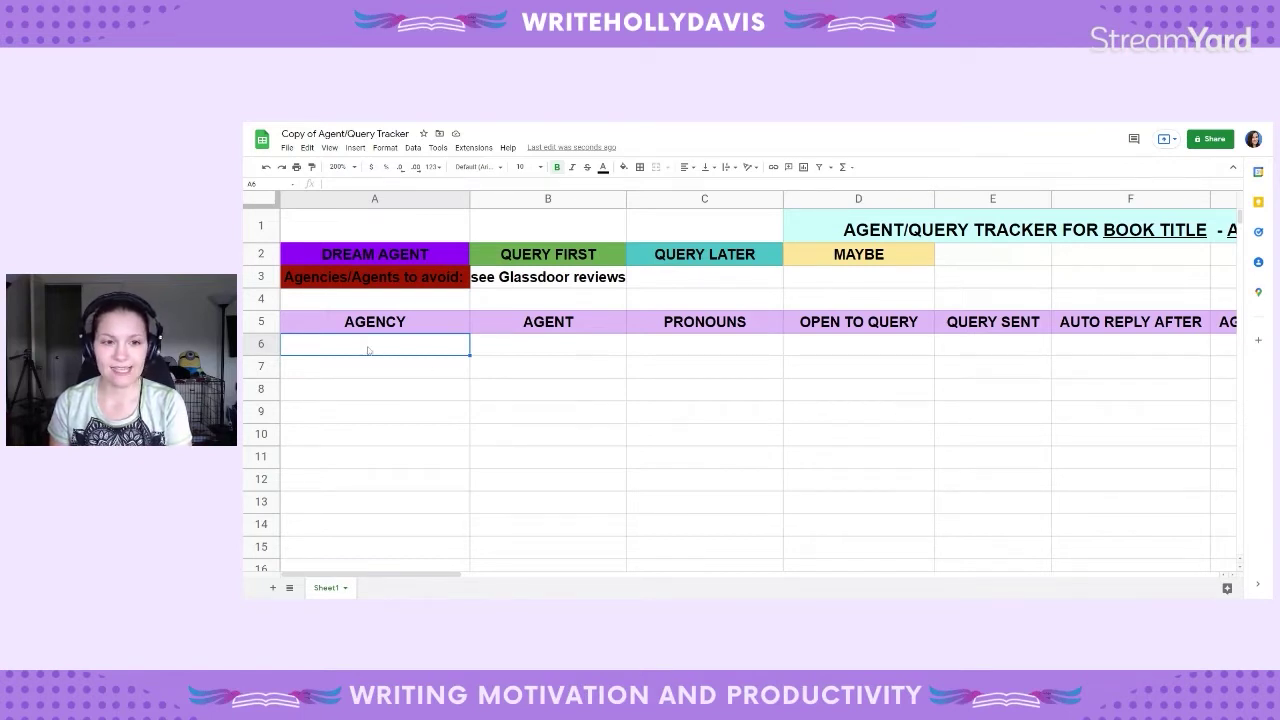
click(547, 350)
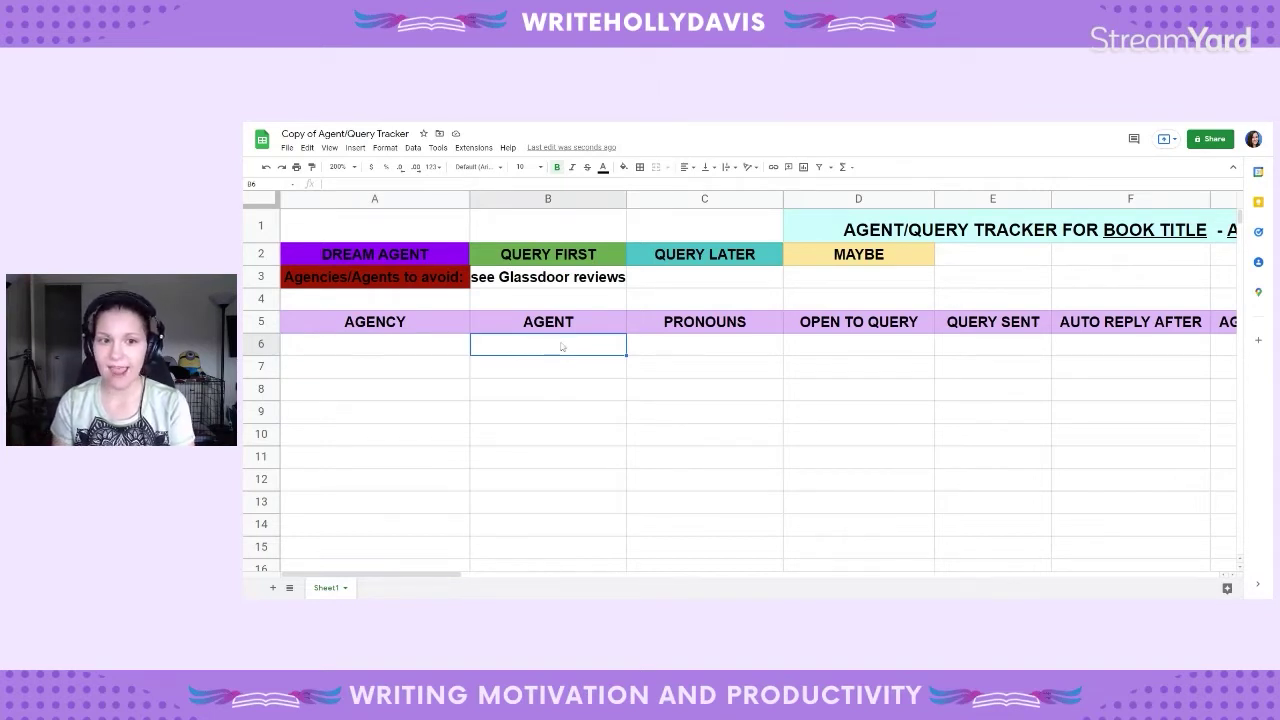
click(544, 369)
click(544, 397)
click(548, 416)
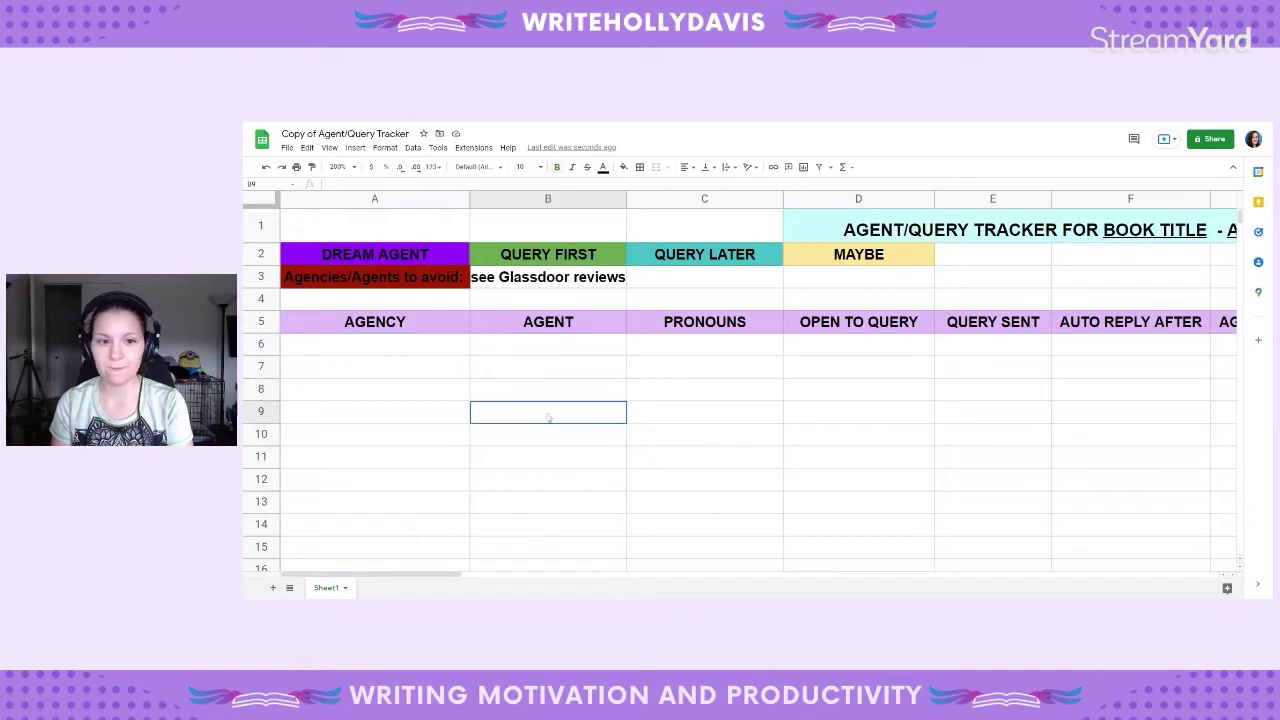
click(412, 348)
click(415, 368)
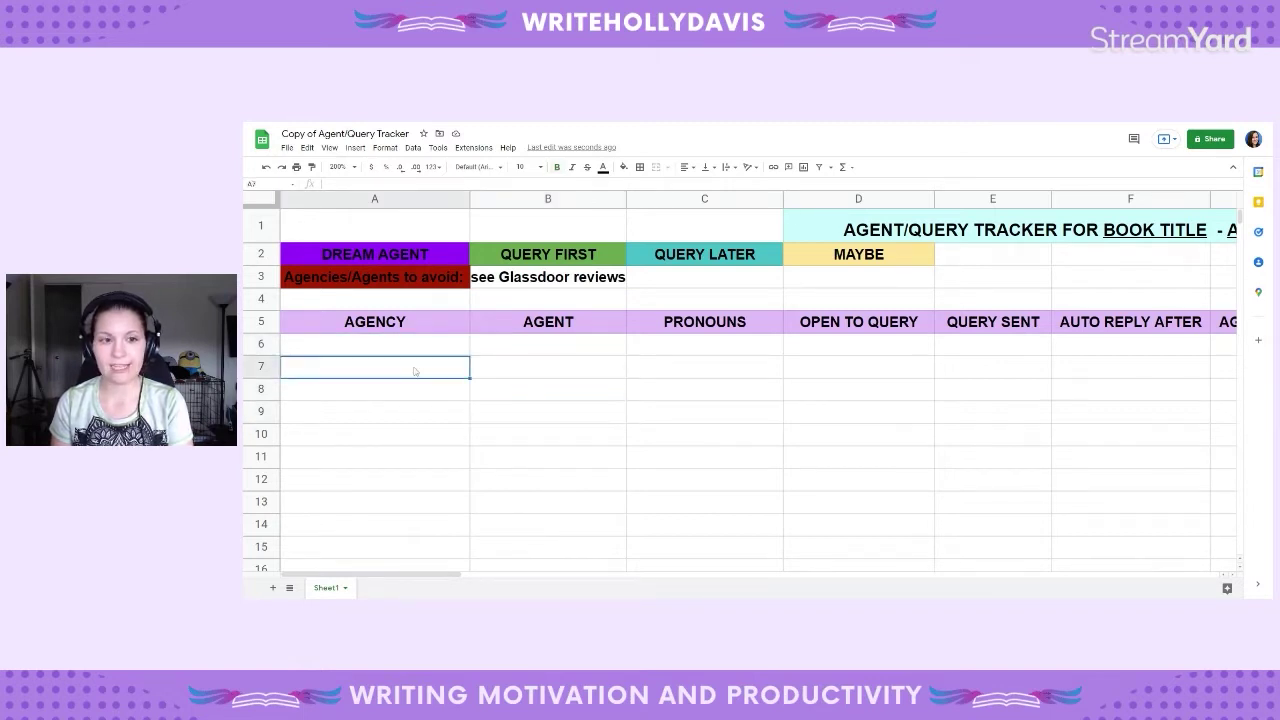
click(413, 392)
click(410, 412)
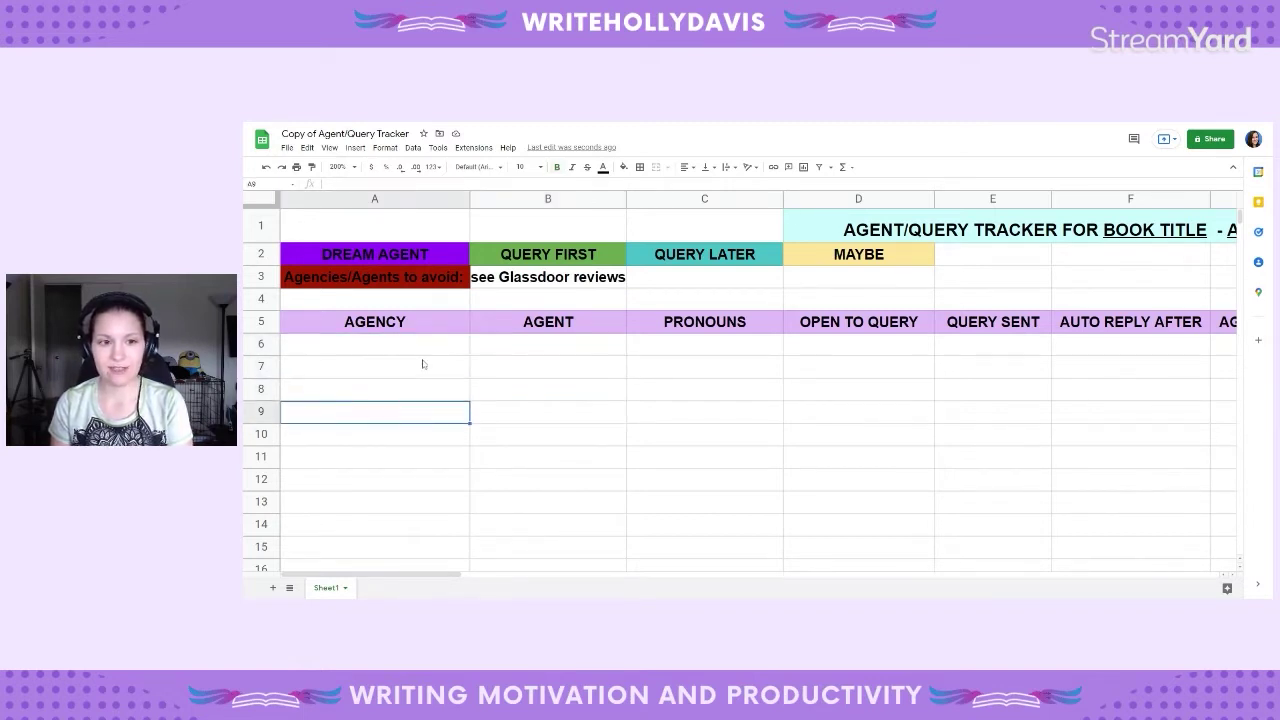
click(425, 350)
click(431, 368)
click(444, 399)
click(446, 413)
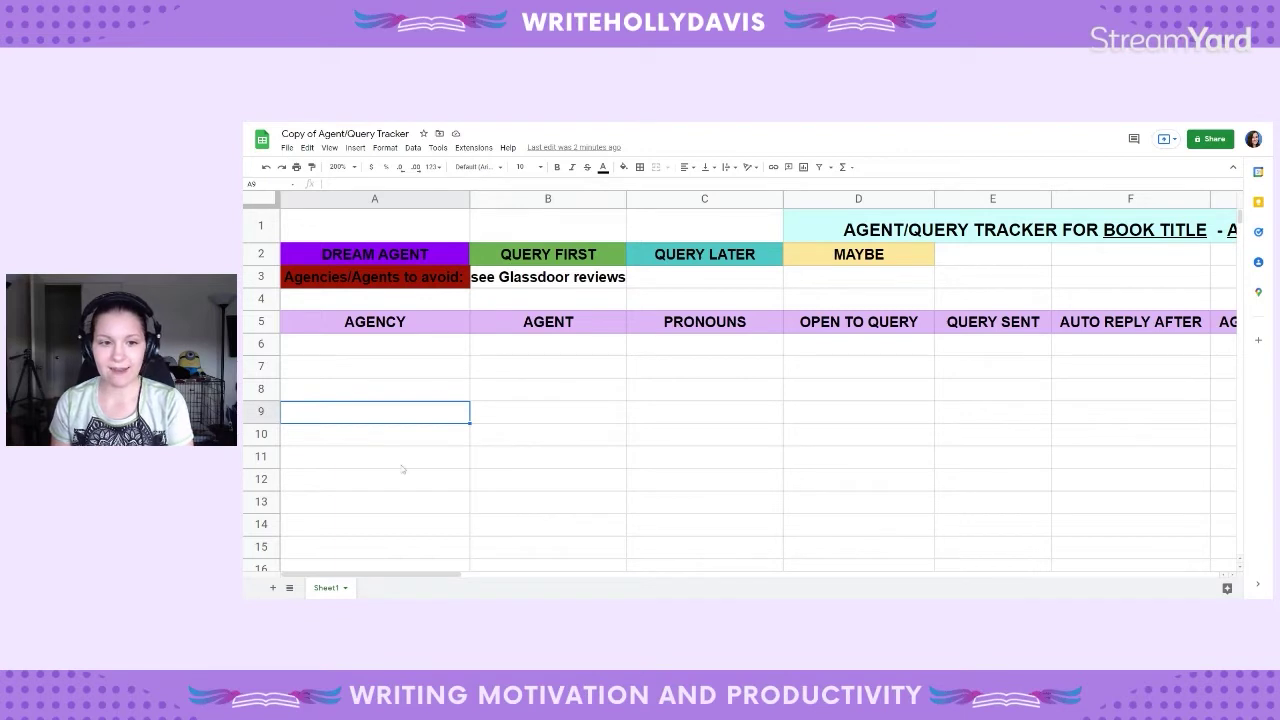
click(523, 489)
click(430, 456)
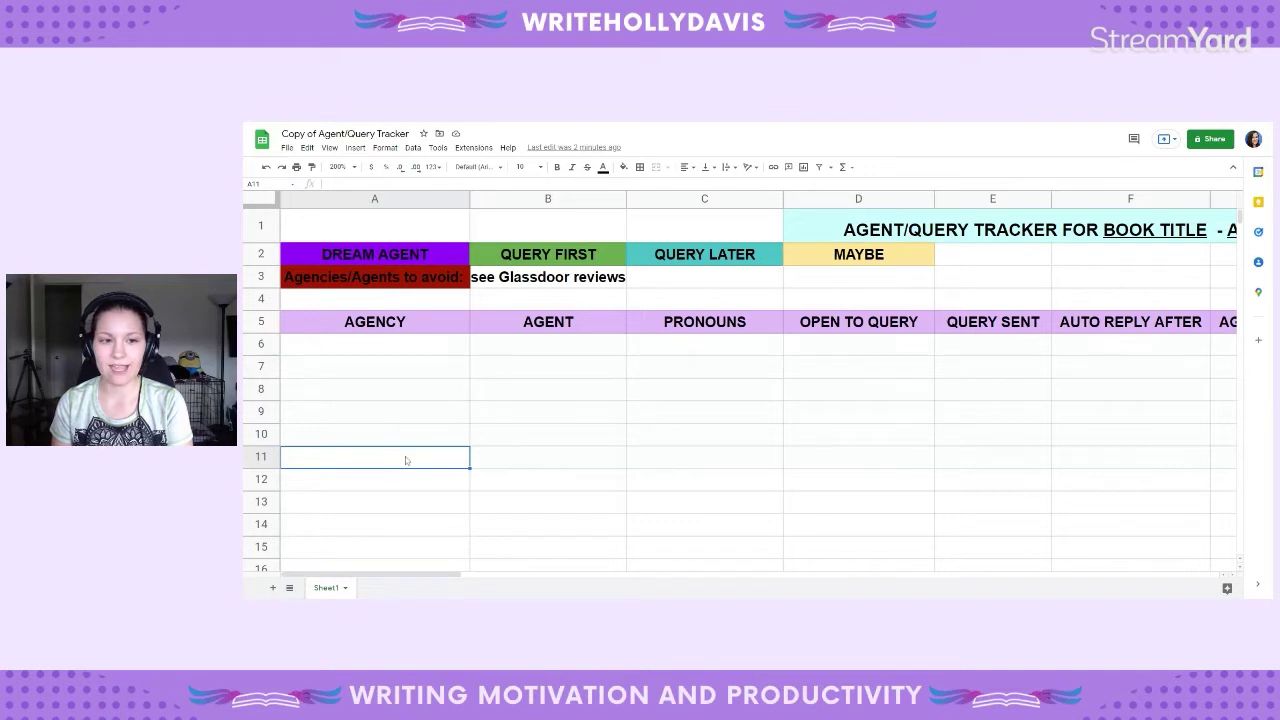
click(528, 457)
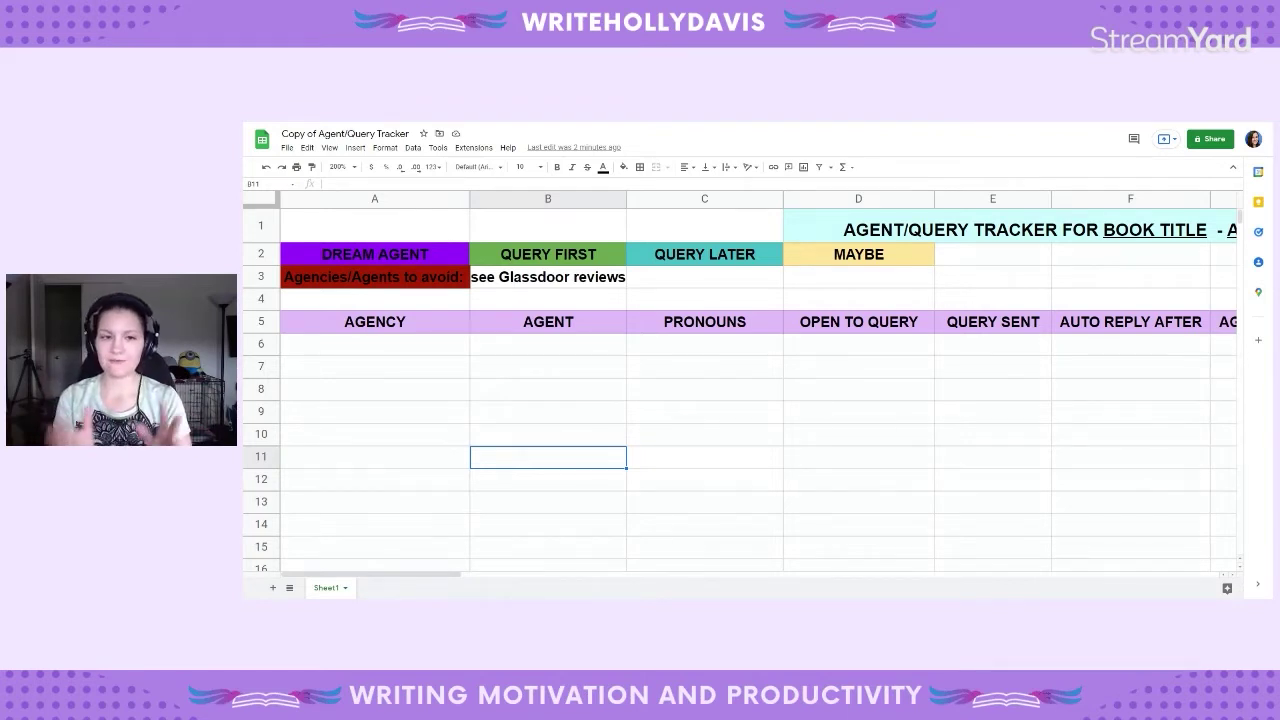
Step: Look up the option for inserting a link in the first entry cell of the Agency column
click(420, 345)
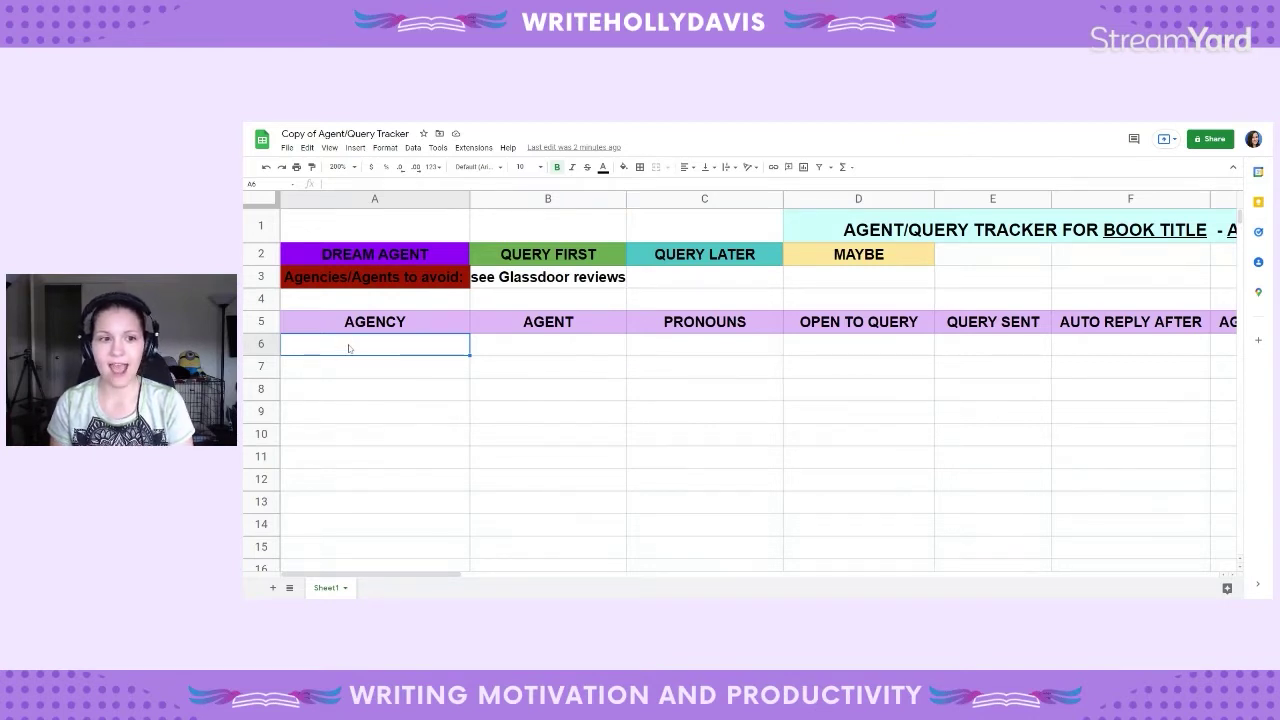
right_click(347, 347)
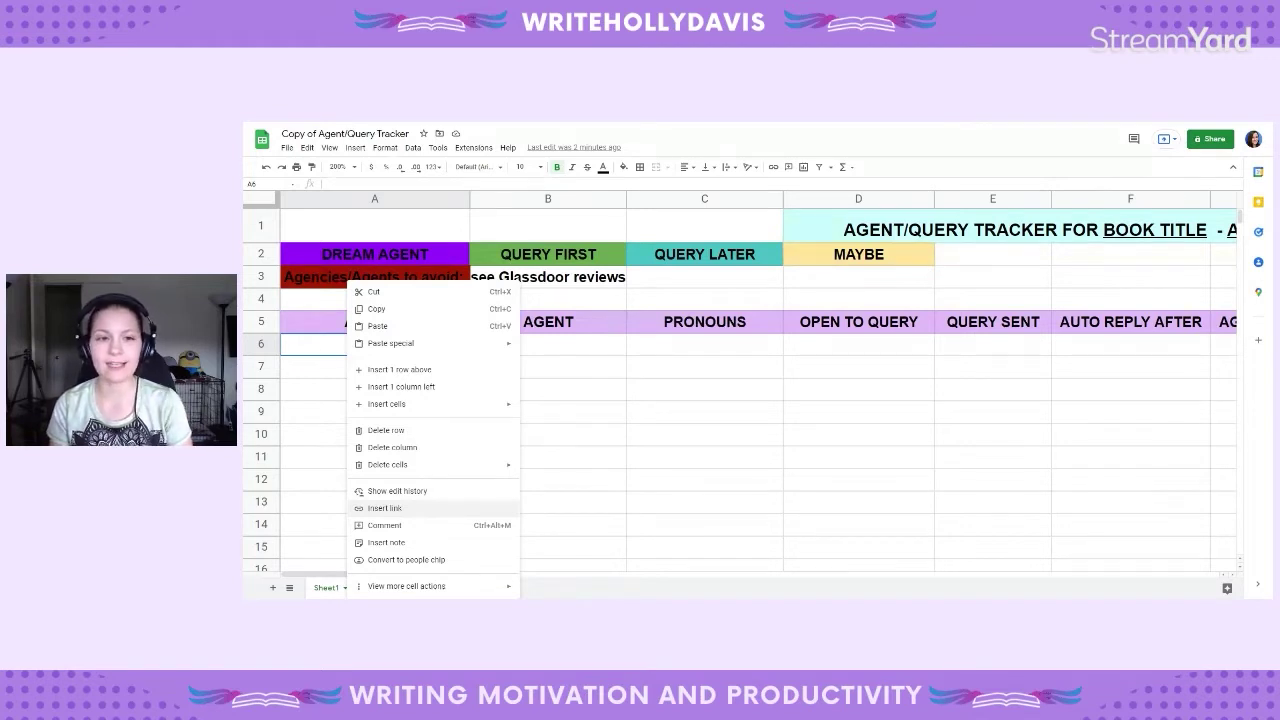
click(598, 350)
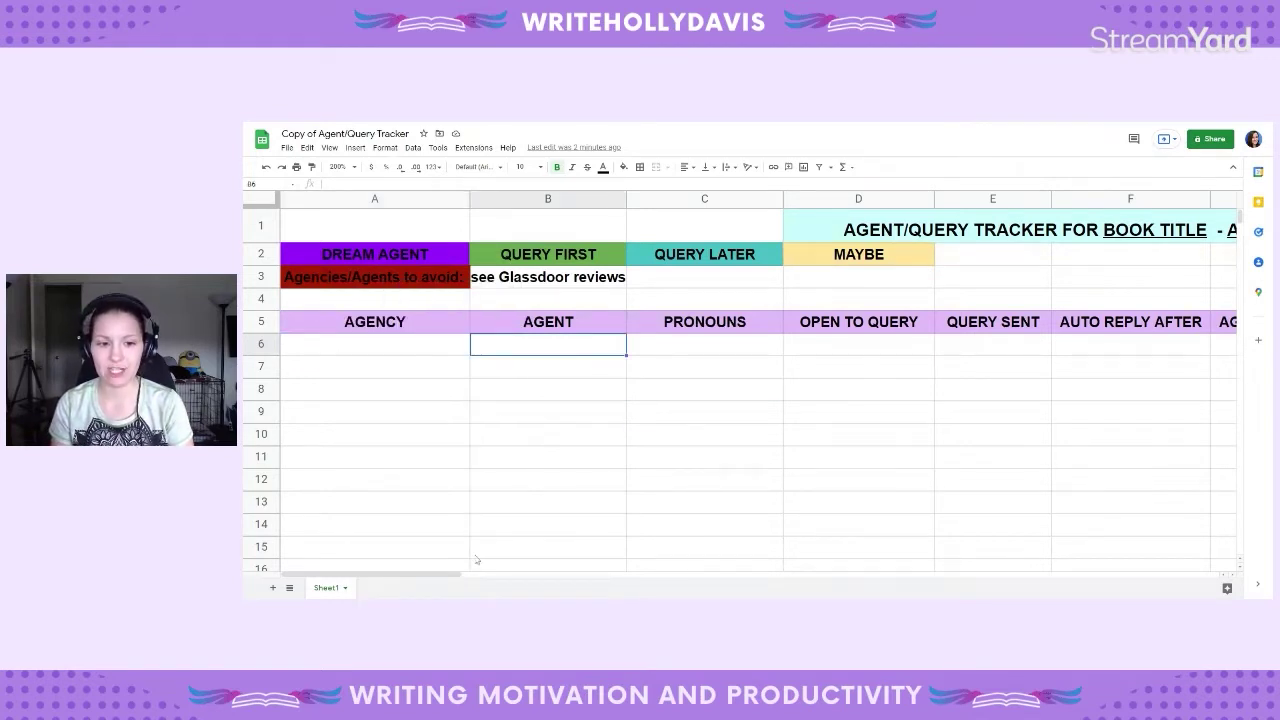
Step: Examine the Pronouns and Open to Query columns and their first entry cells
drag(453, 575, 505, 572)
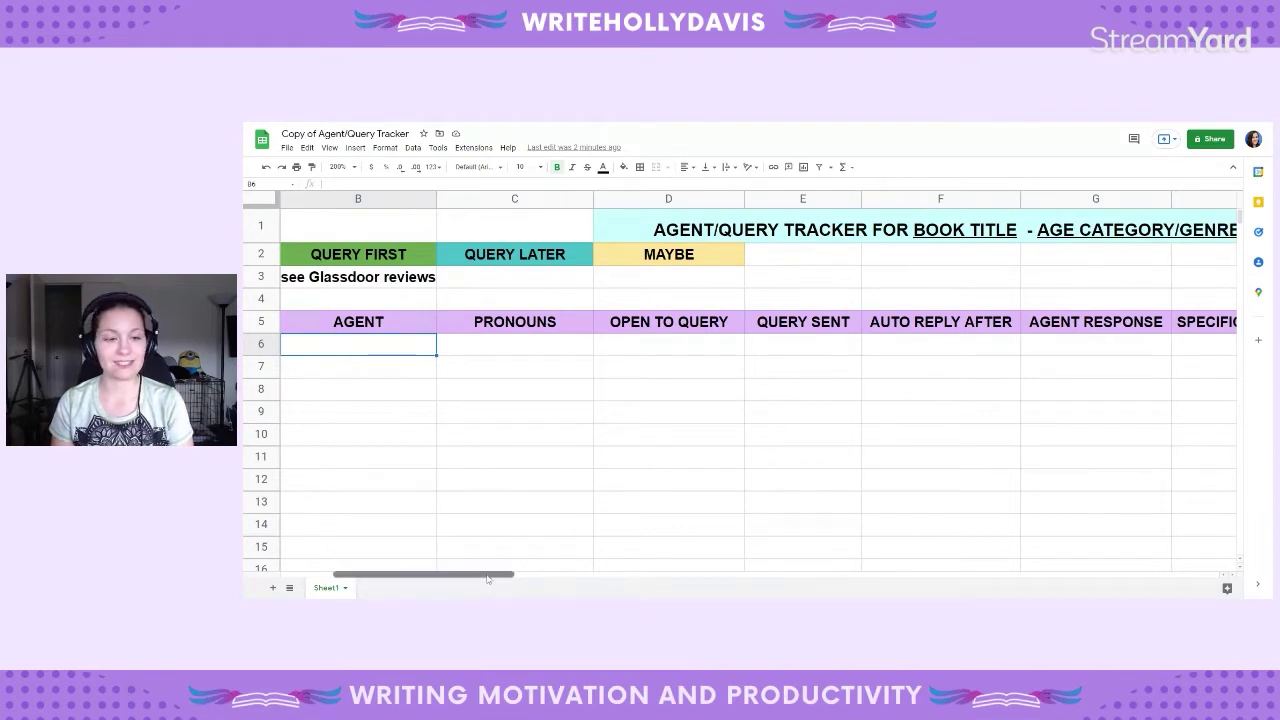
drag(490, 574, 463, 586)
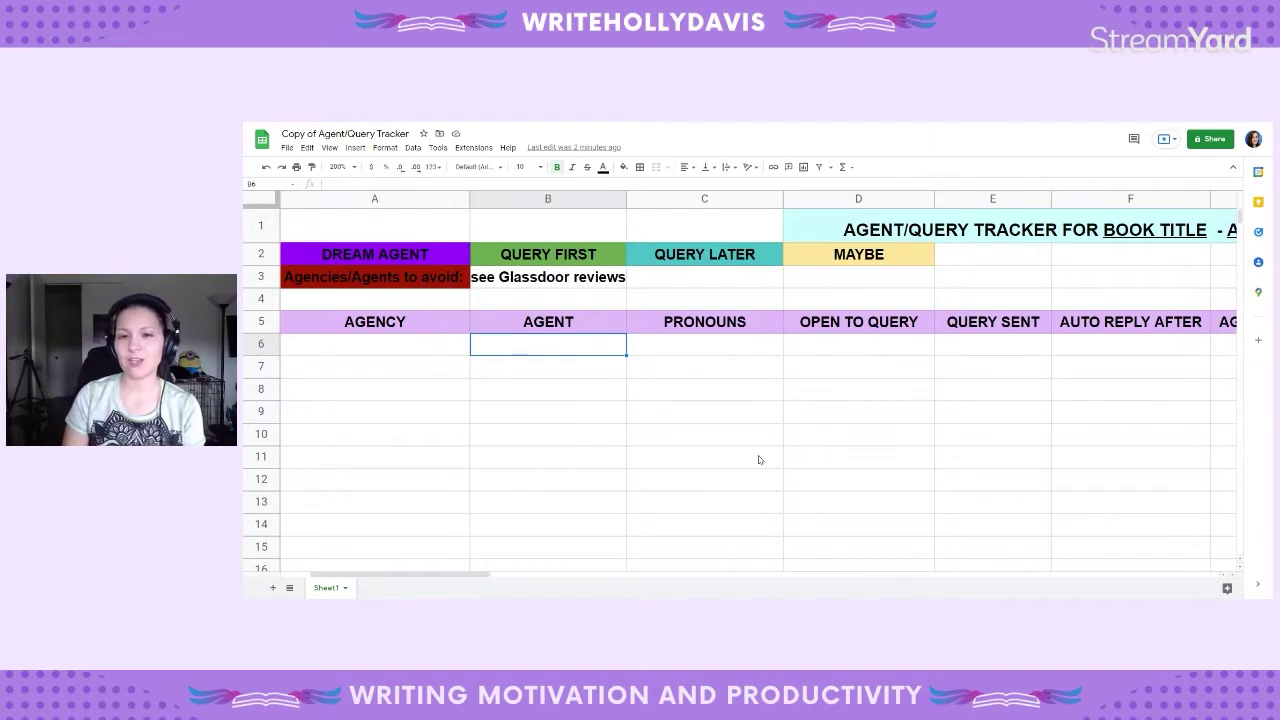
click(768, 344)
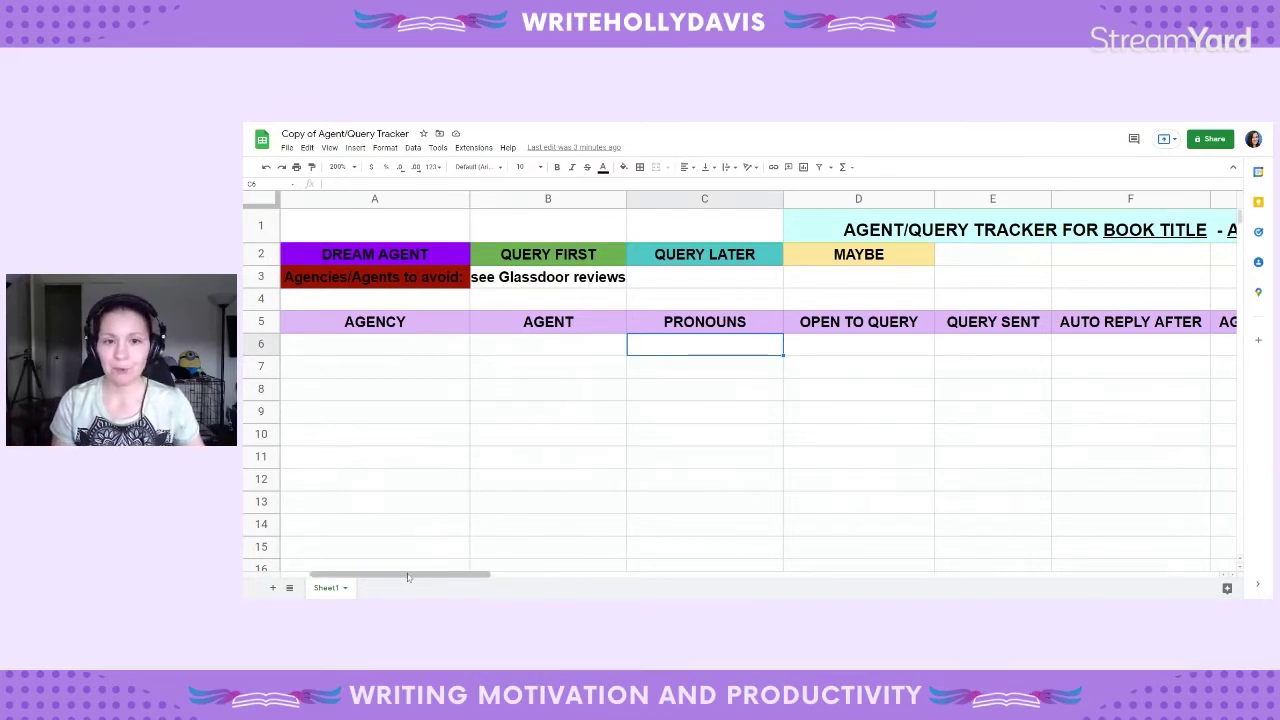
drag(407, 577, 458, 563)
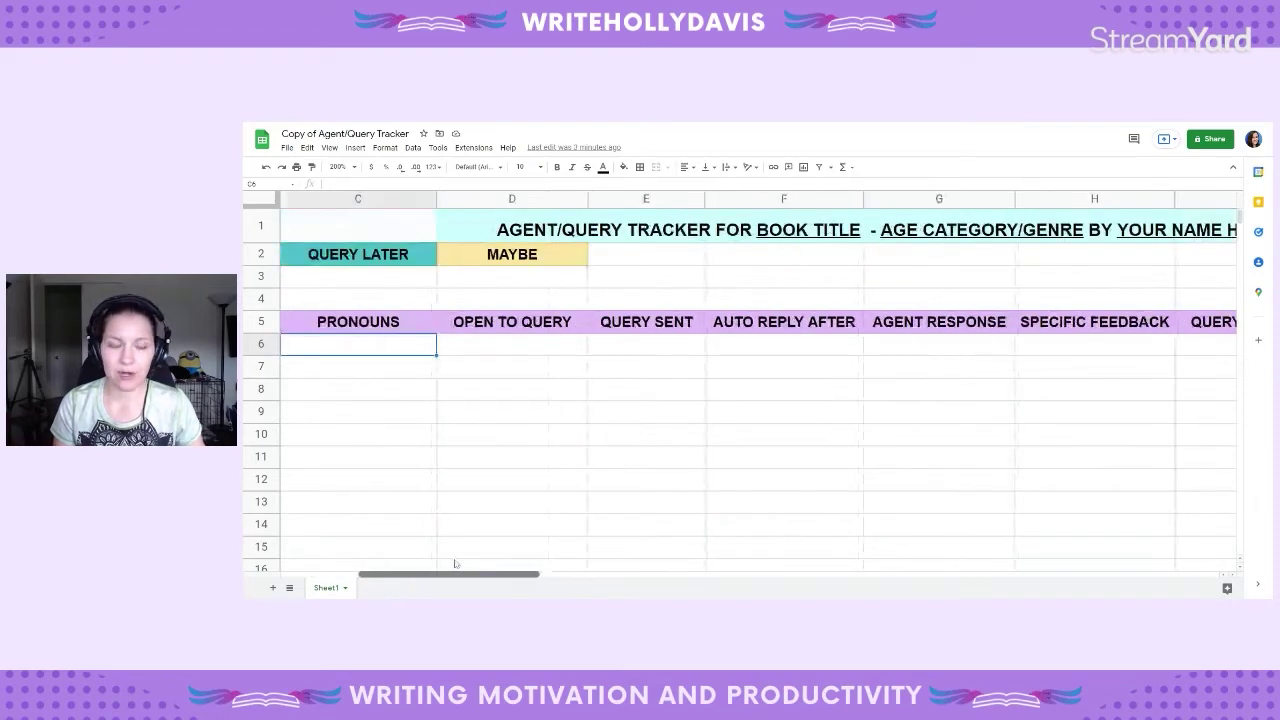
click(506, 346)
click(506, 376)
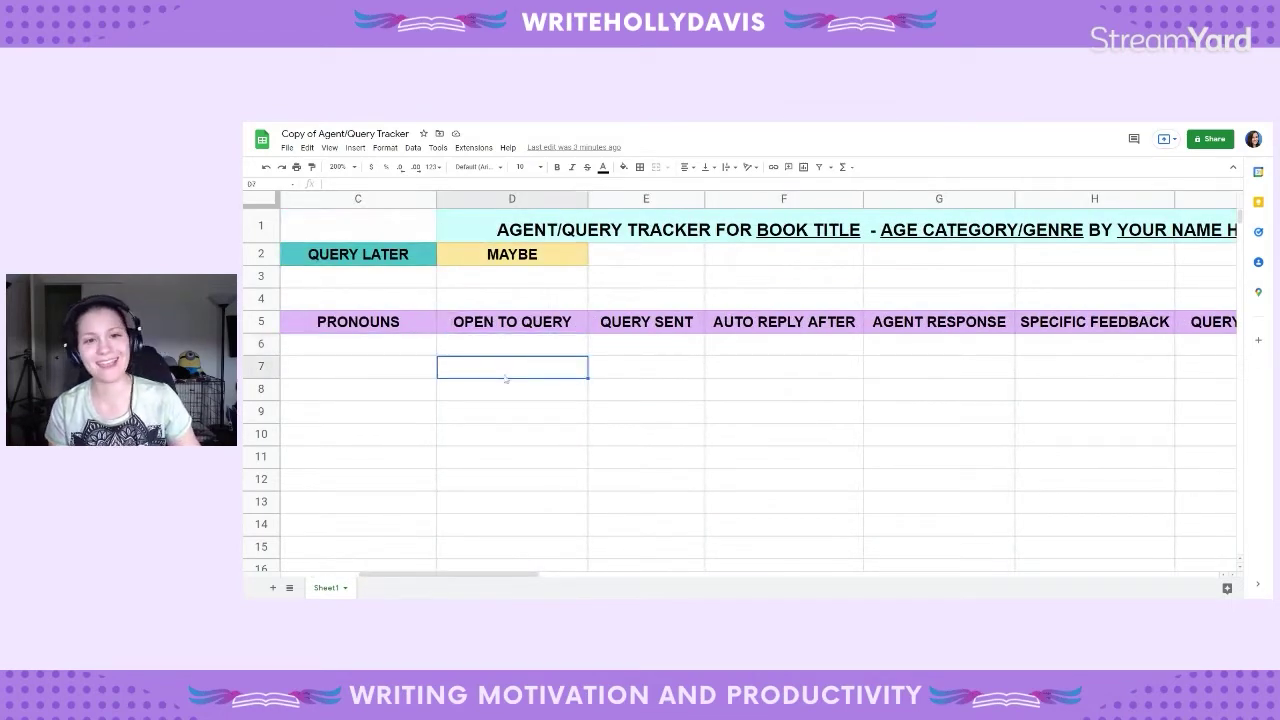
click(508, 351)
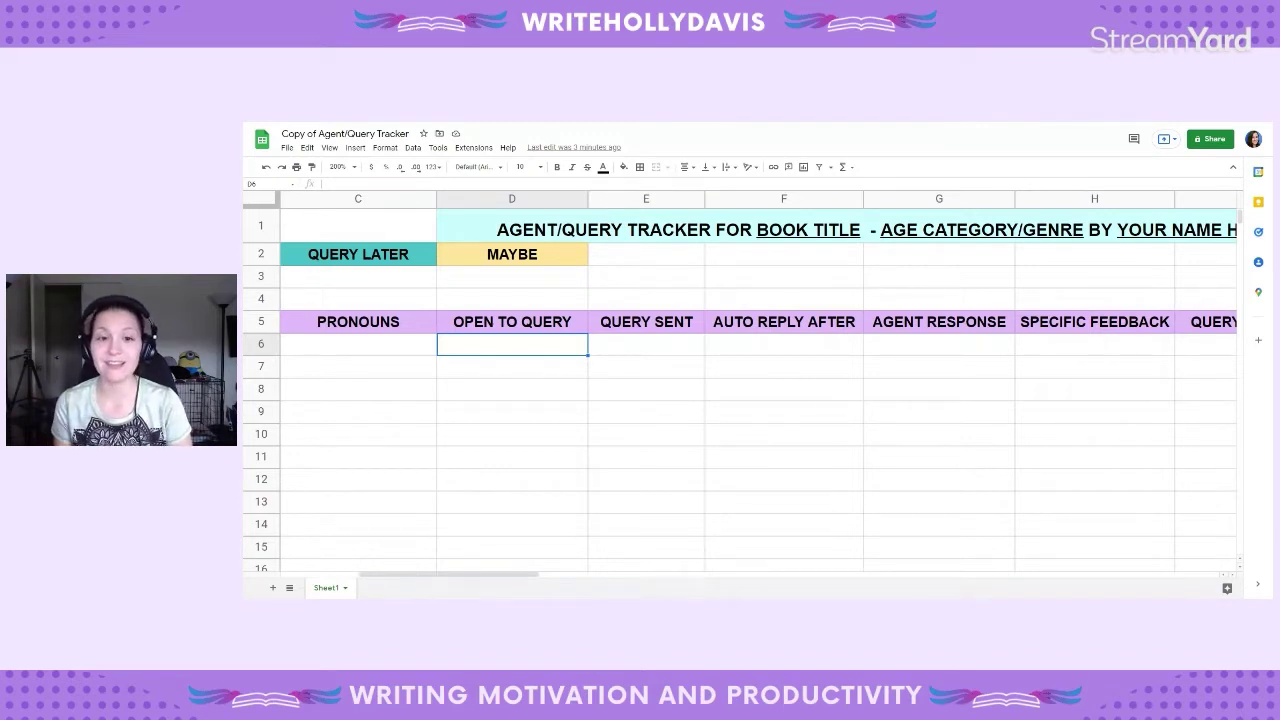
Step: Examine the Query Sent, Auto Reply After, Agent Response and Specific Feedback columns in the first entry row
key(Tab)
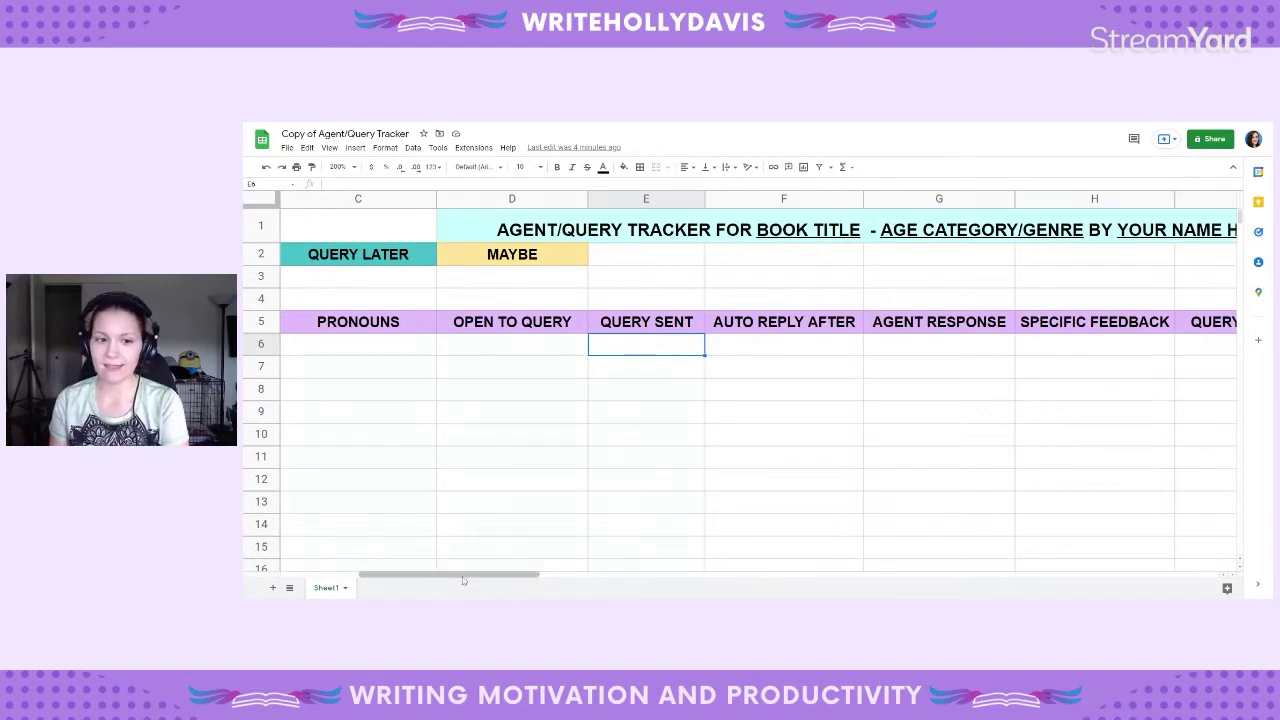
drag(463, 580, 510, 578)
click(614, 341)
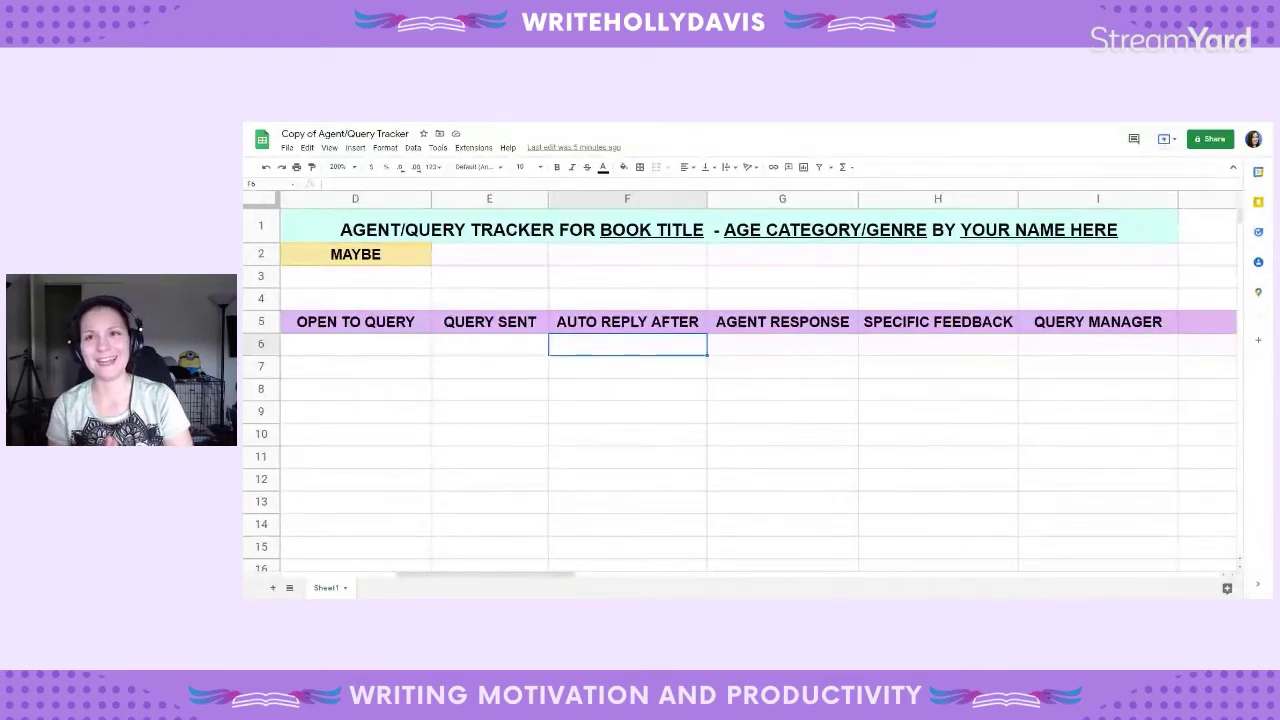
click(801, 347)
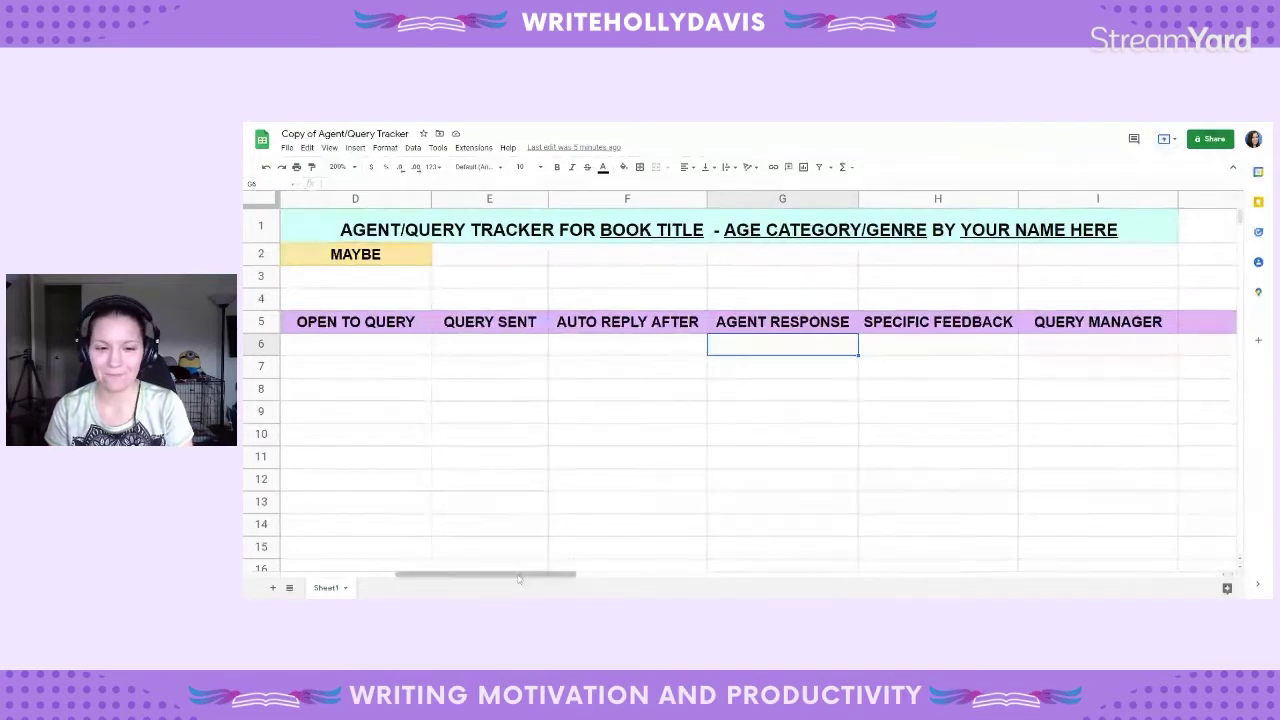
drag(519, 576, 590, 577)
click(516, 343)
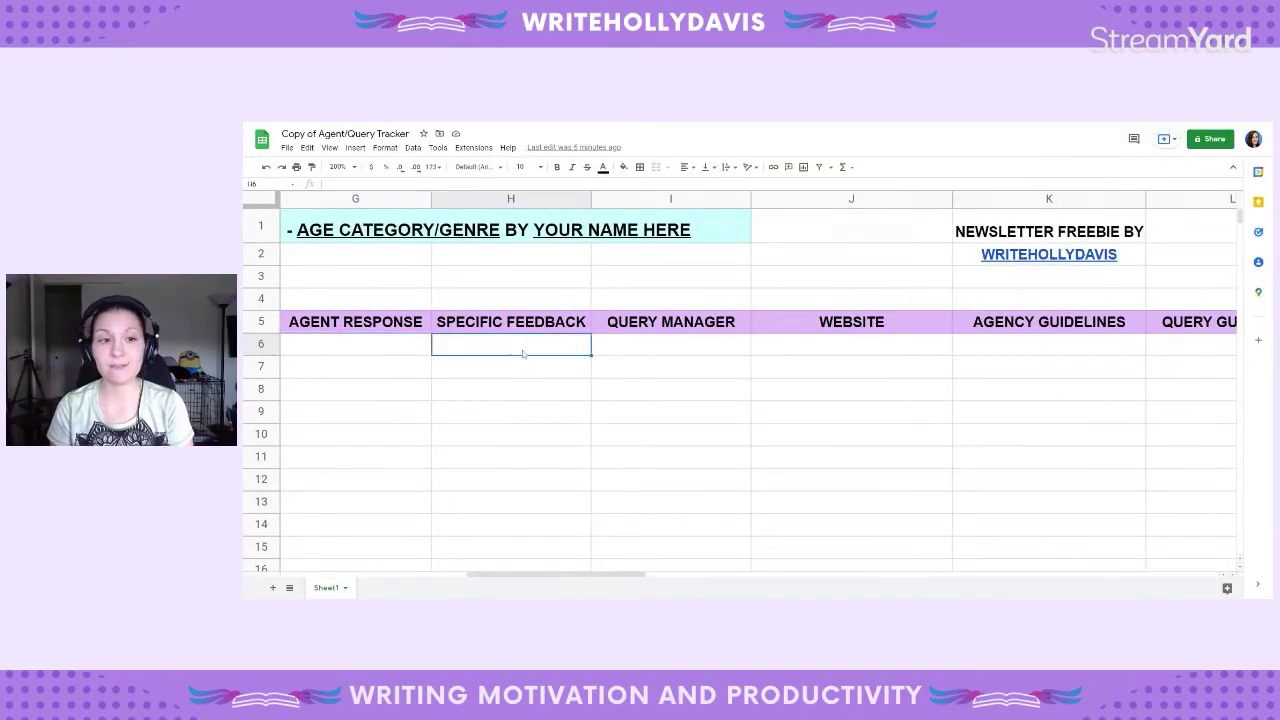
drag(628, 576, 645, 574)
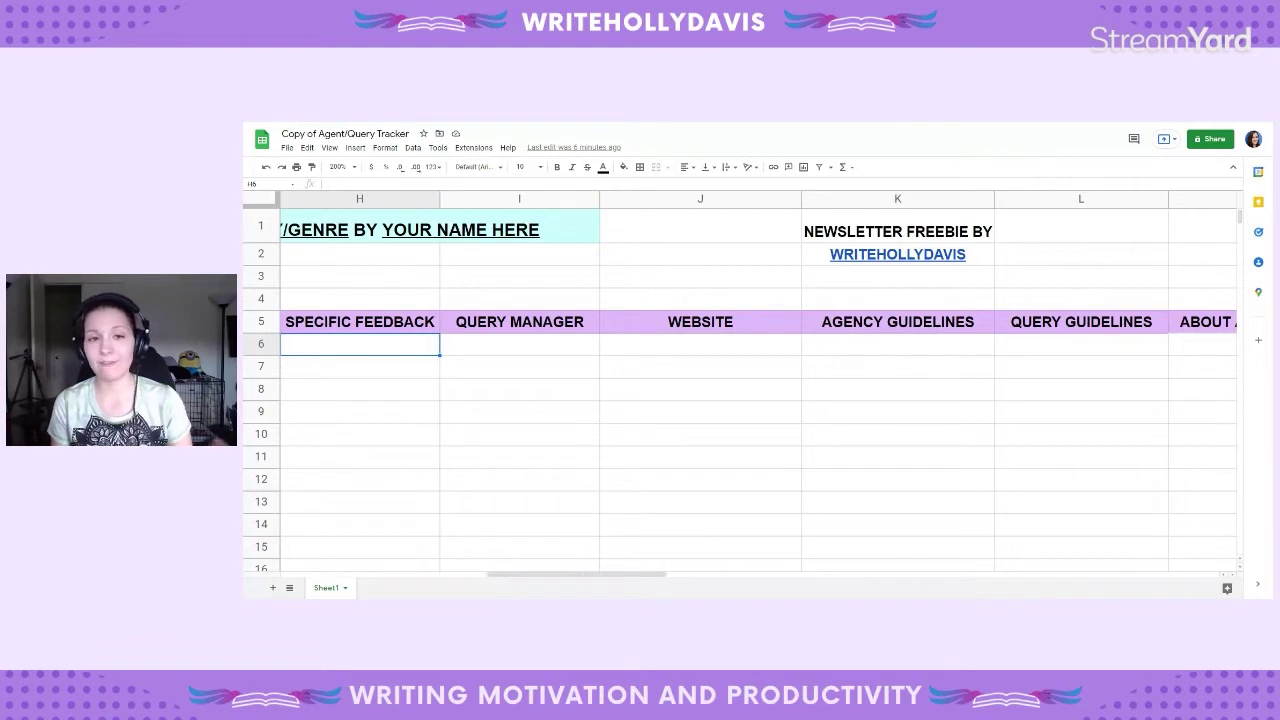
Step: Examine the Query Manager, Website, Agency Guidelines and Query Guidelines columns and the entry cells beneath their headings
click(568, 345)
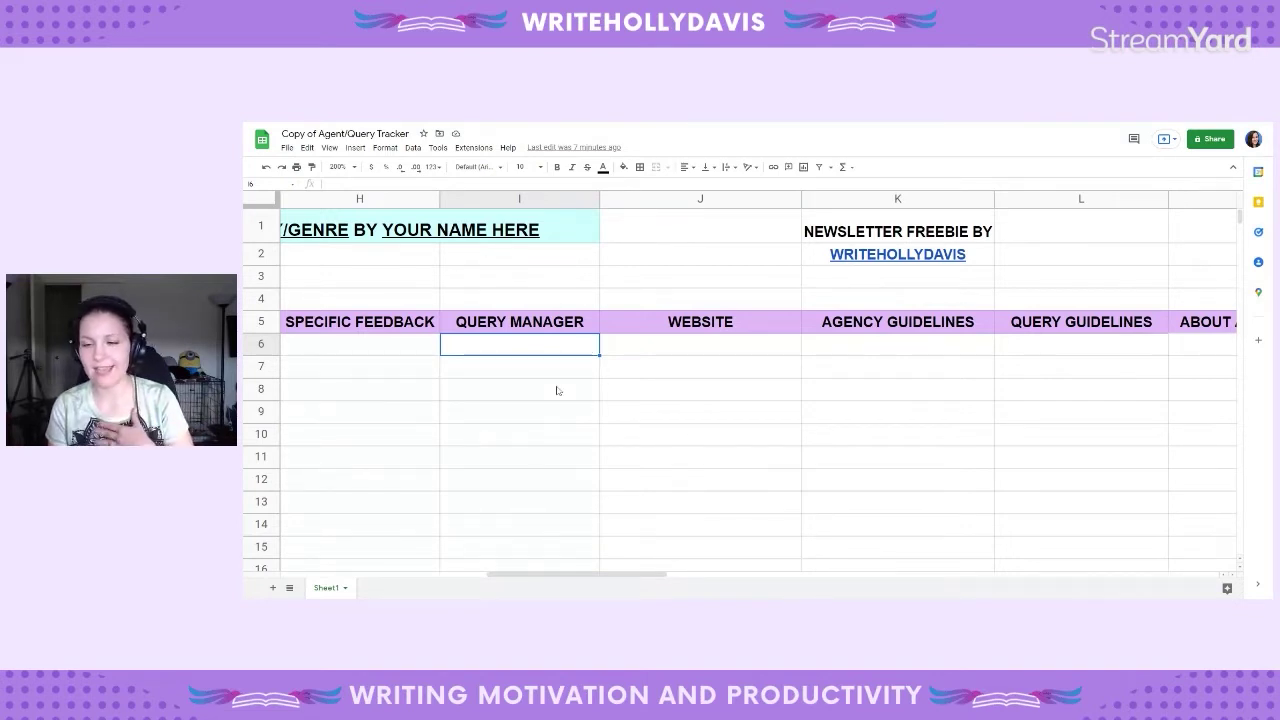
click(705, 368)
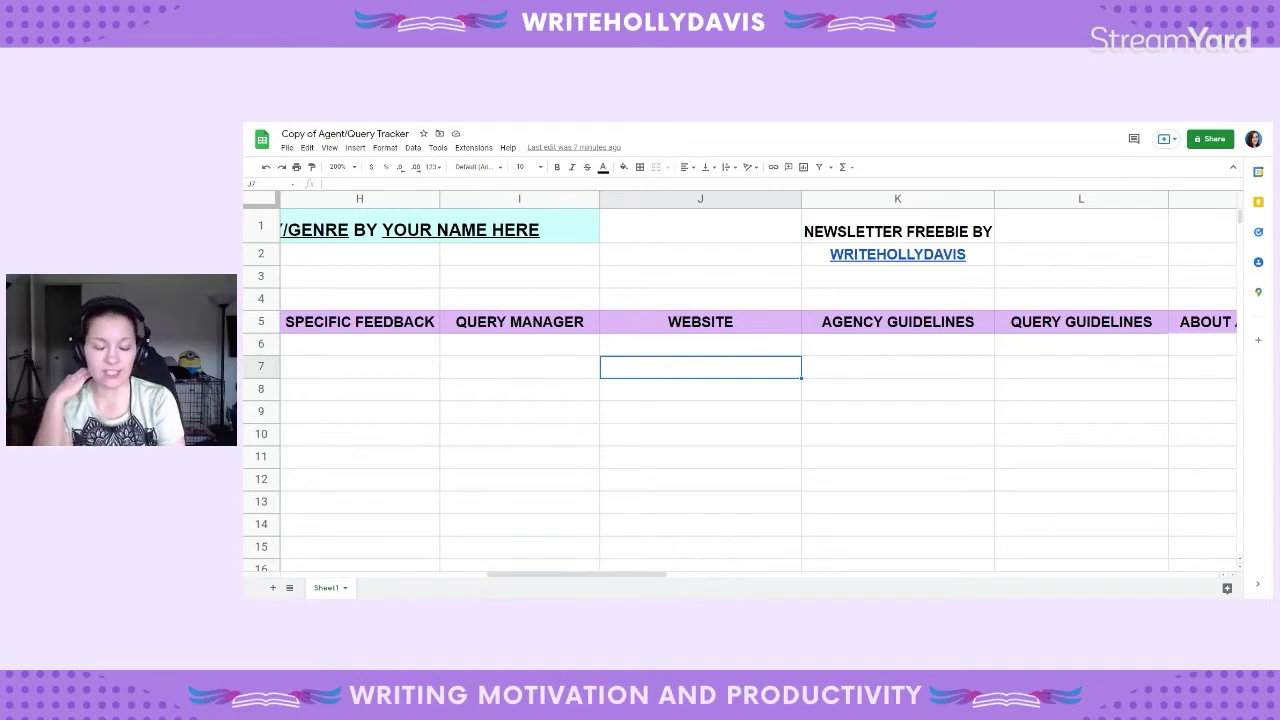
click(930, 368)
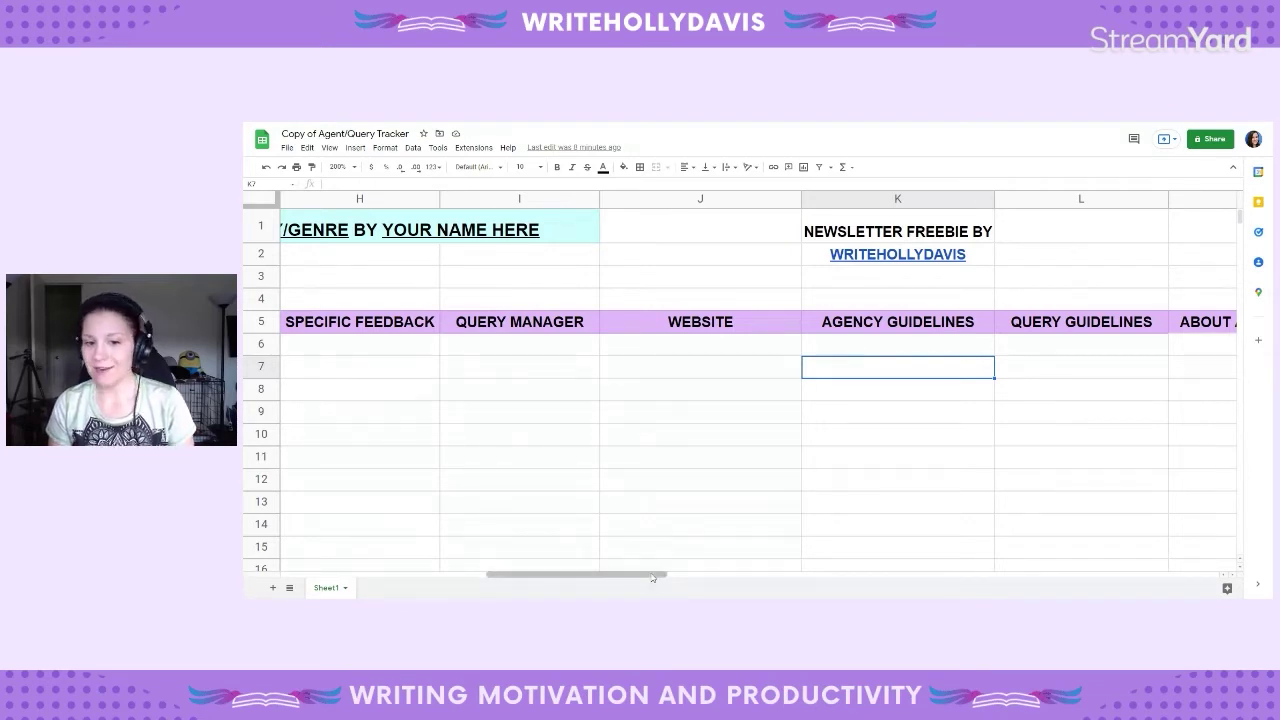
click(1120, 343)
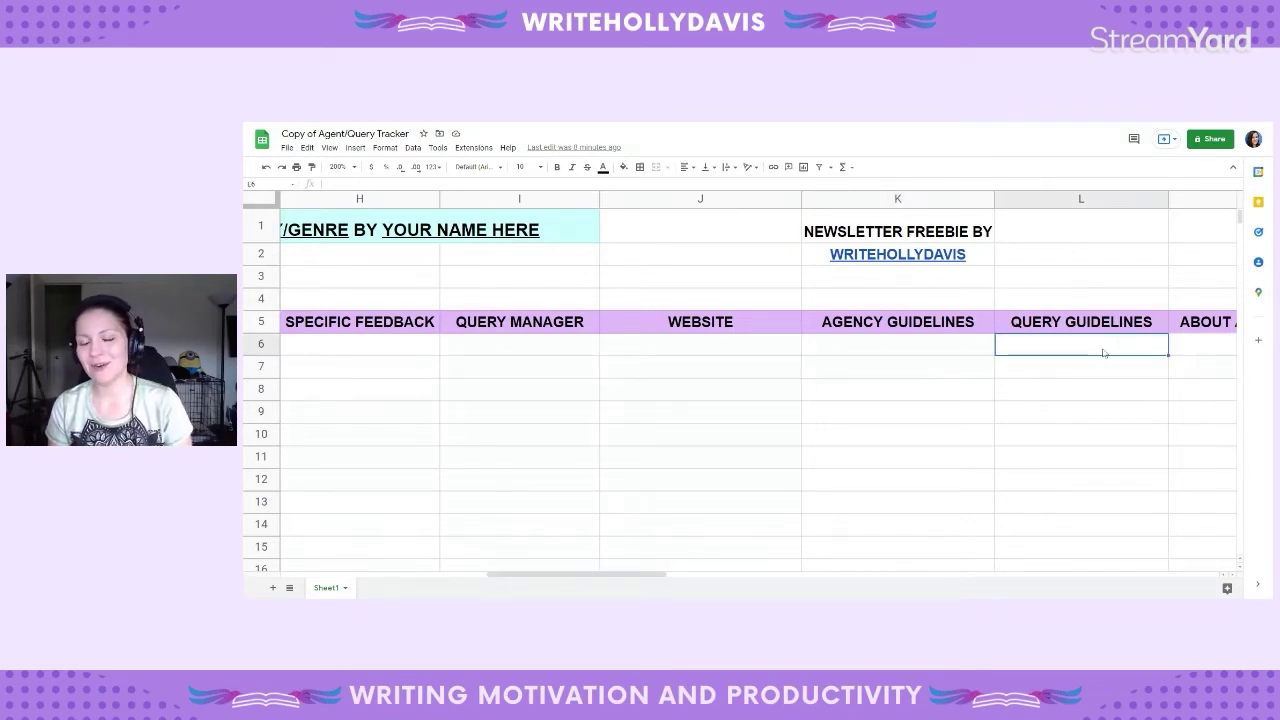
click(1098, 370)
click(1100, 349)
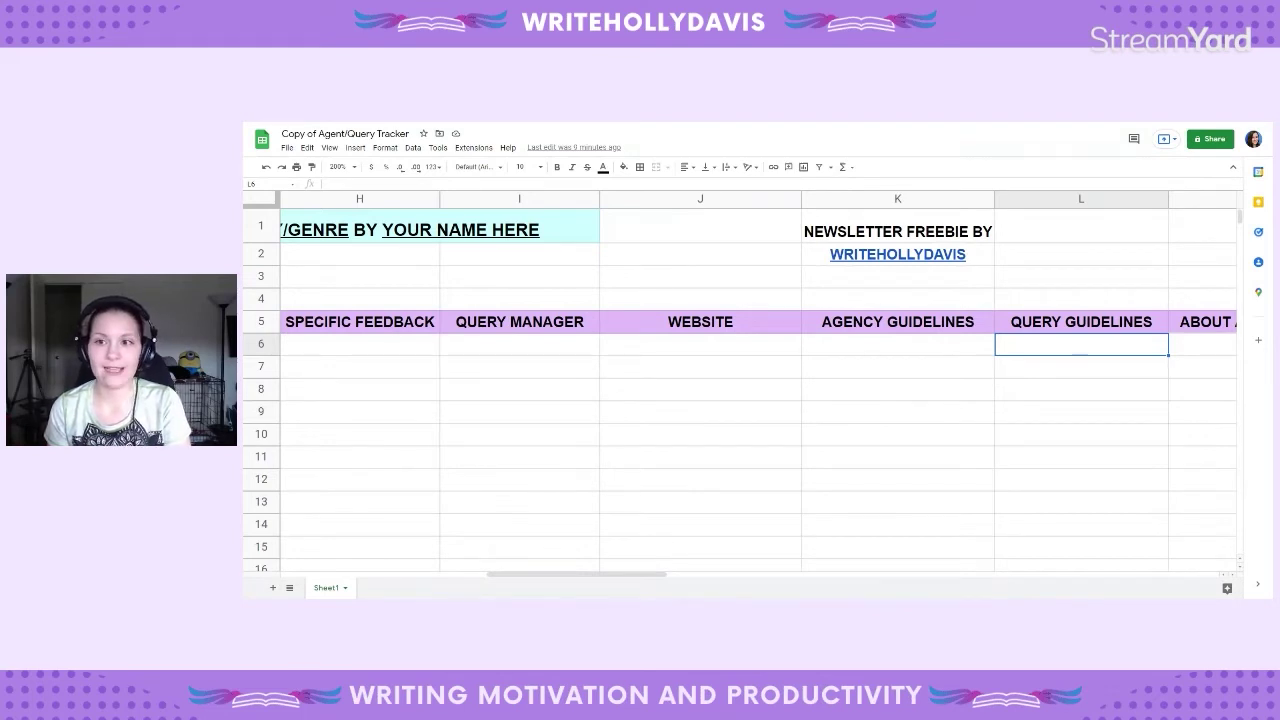
Step: Examine the About Agent/Likes, MSWL and Downsides columns and their first entry cells
drag(593, 576, 770, 577)
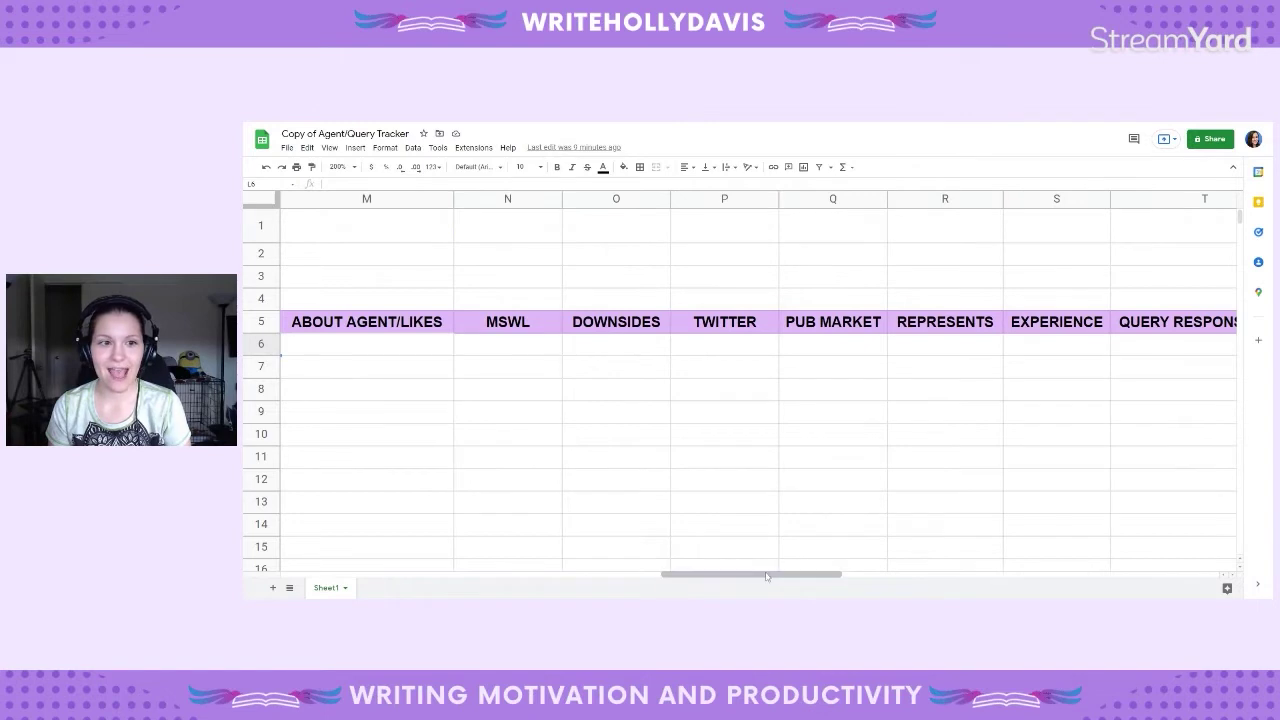
click(382, 347)
click(364, 374)
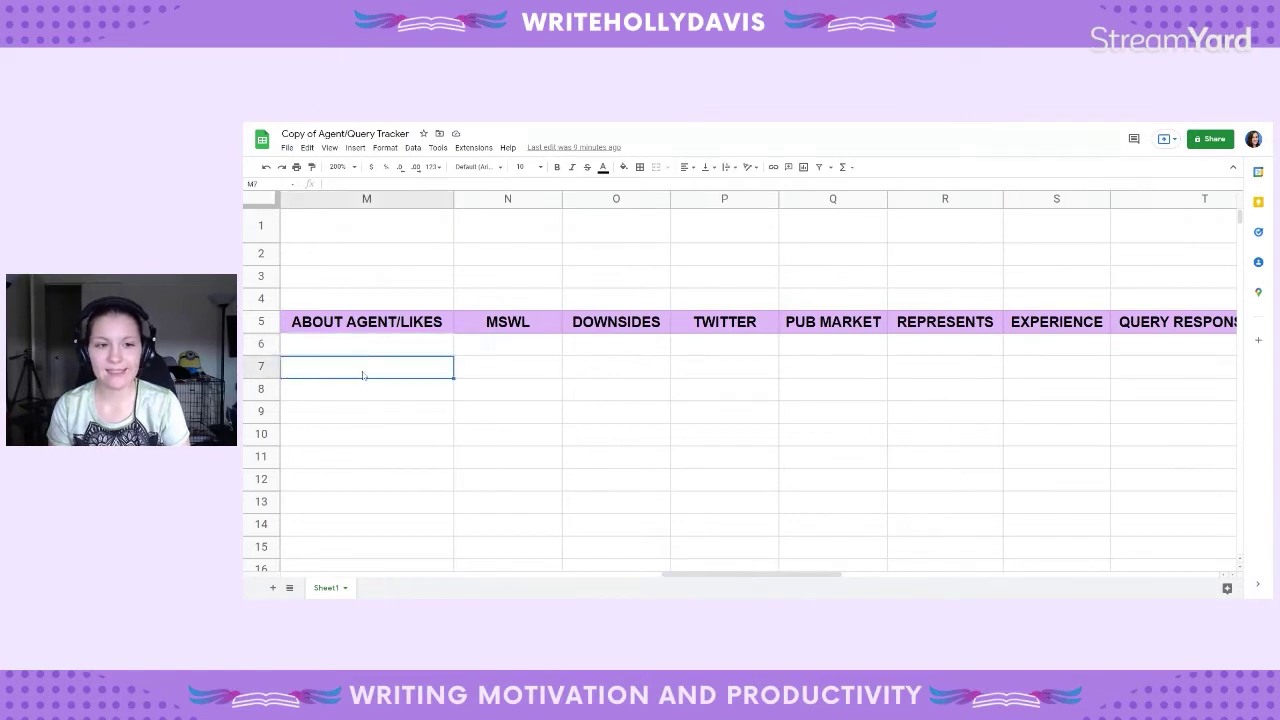
click(368, 395)
click(343, 355)
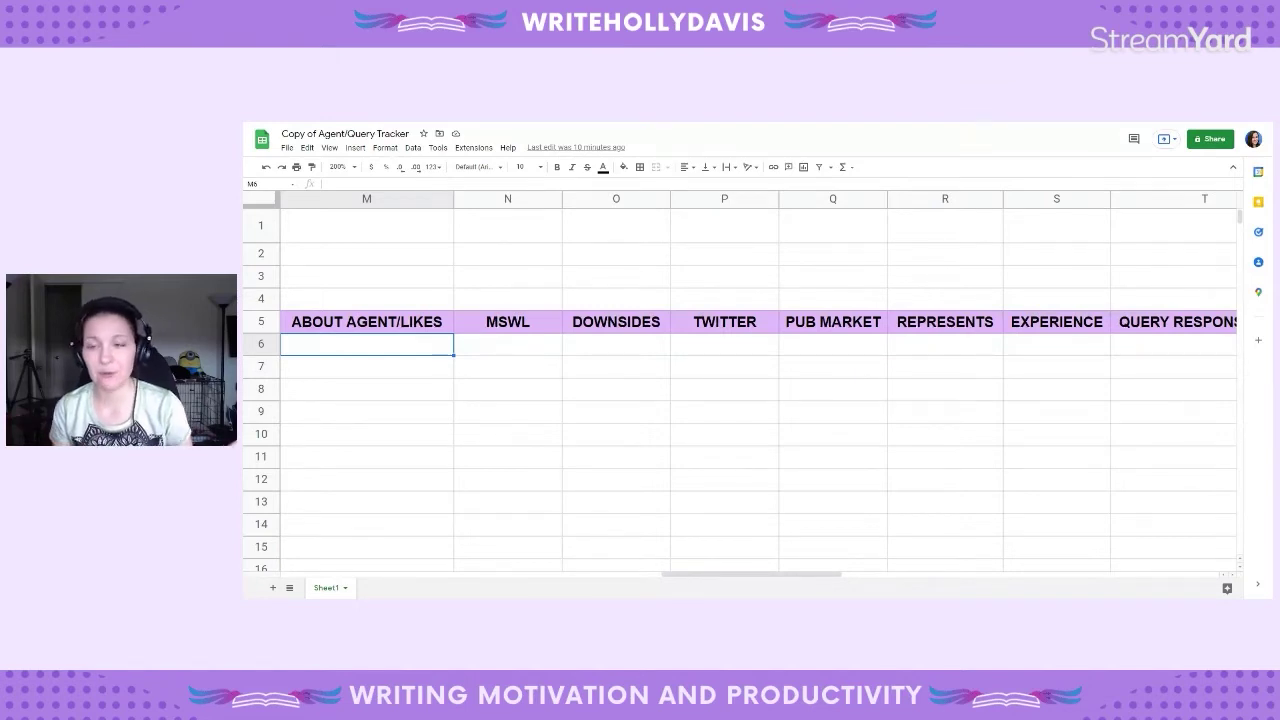
click(508, 345)
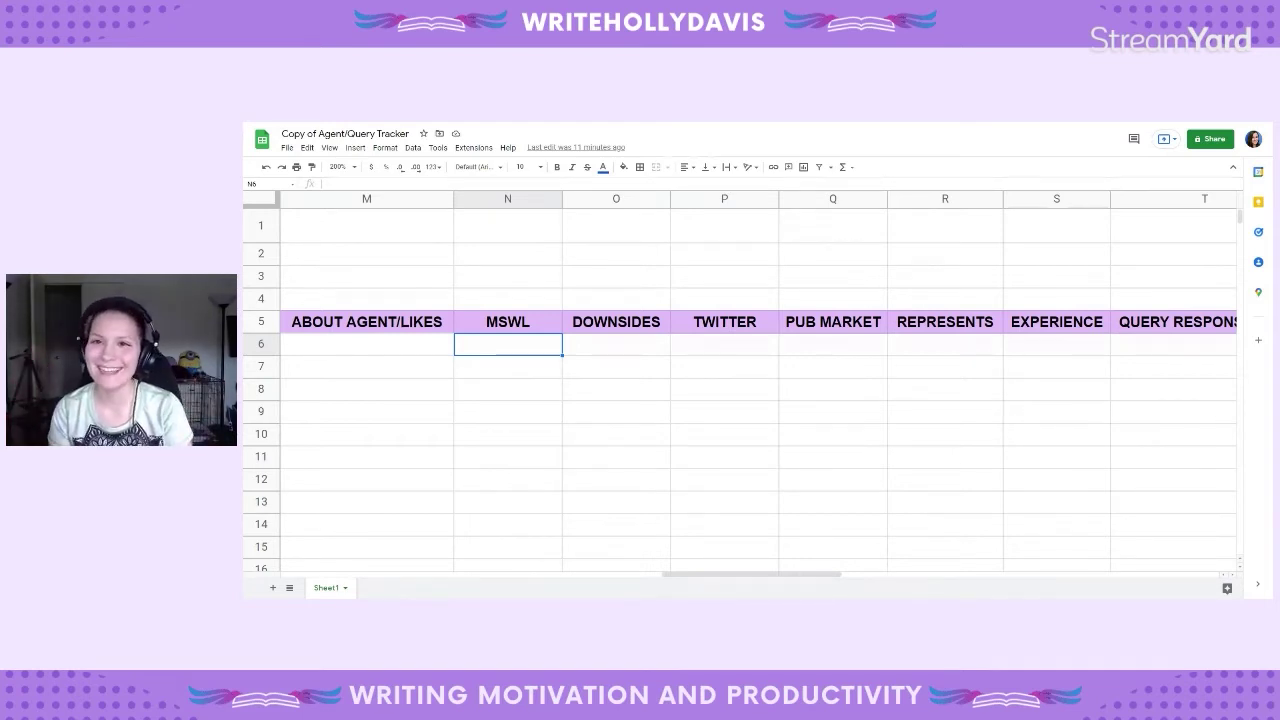
click(621, 349)
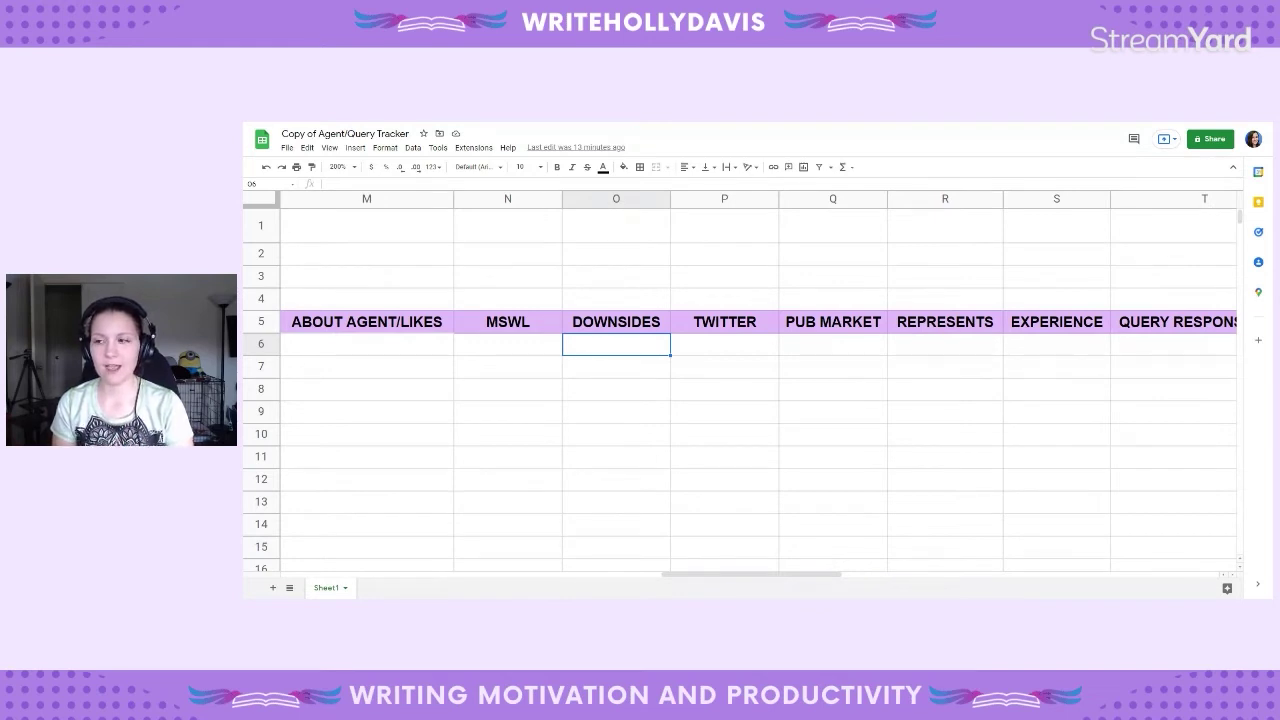
Step: Examine the Twitter column and the first few entry cells beneath its heading
scroll(740, 380, right, 3)
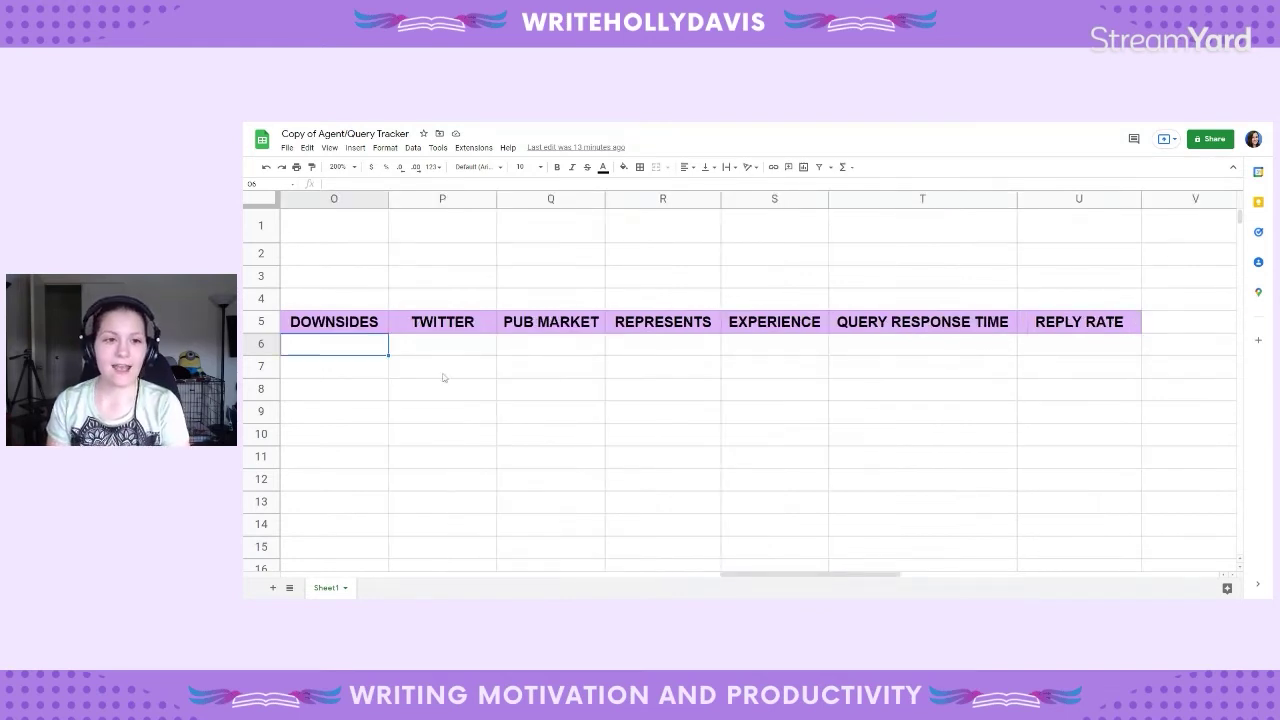
click(449, 344)
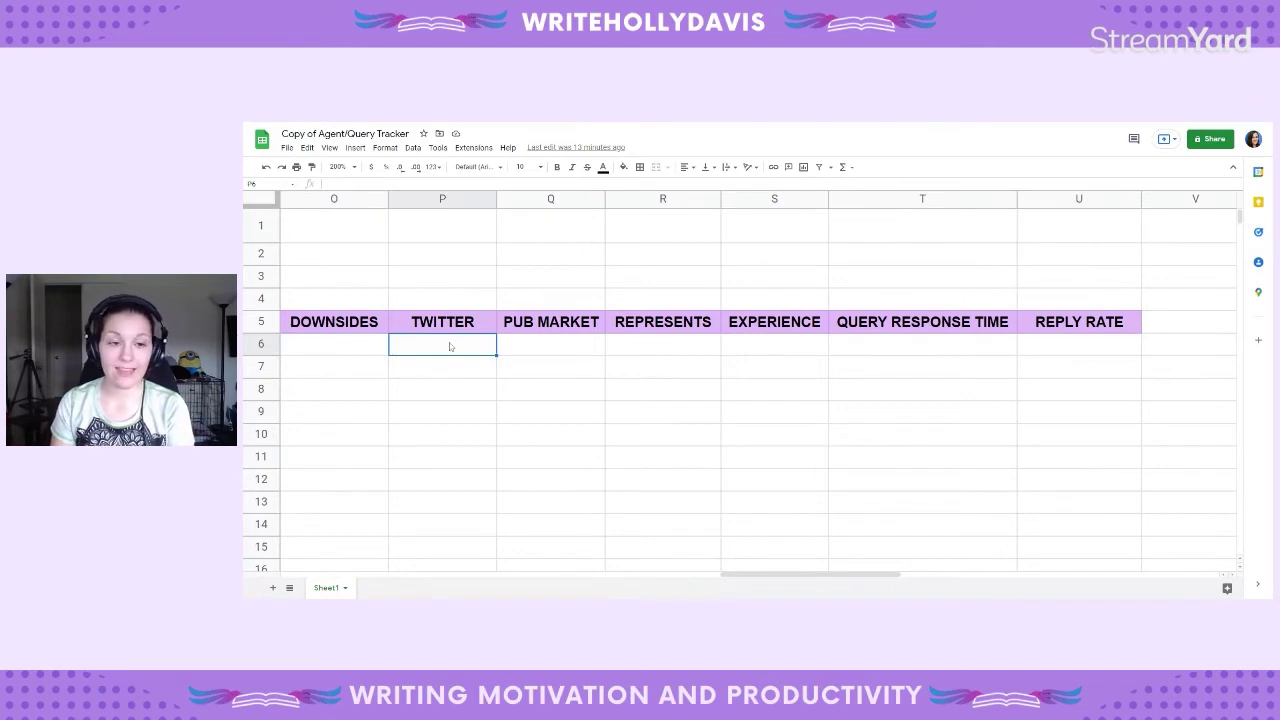
click(453, 374)
click(446, 398)
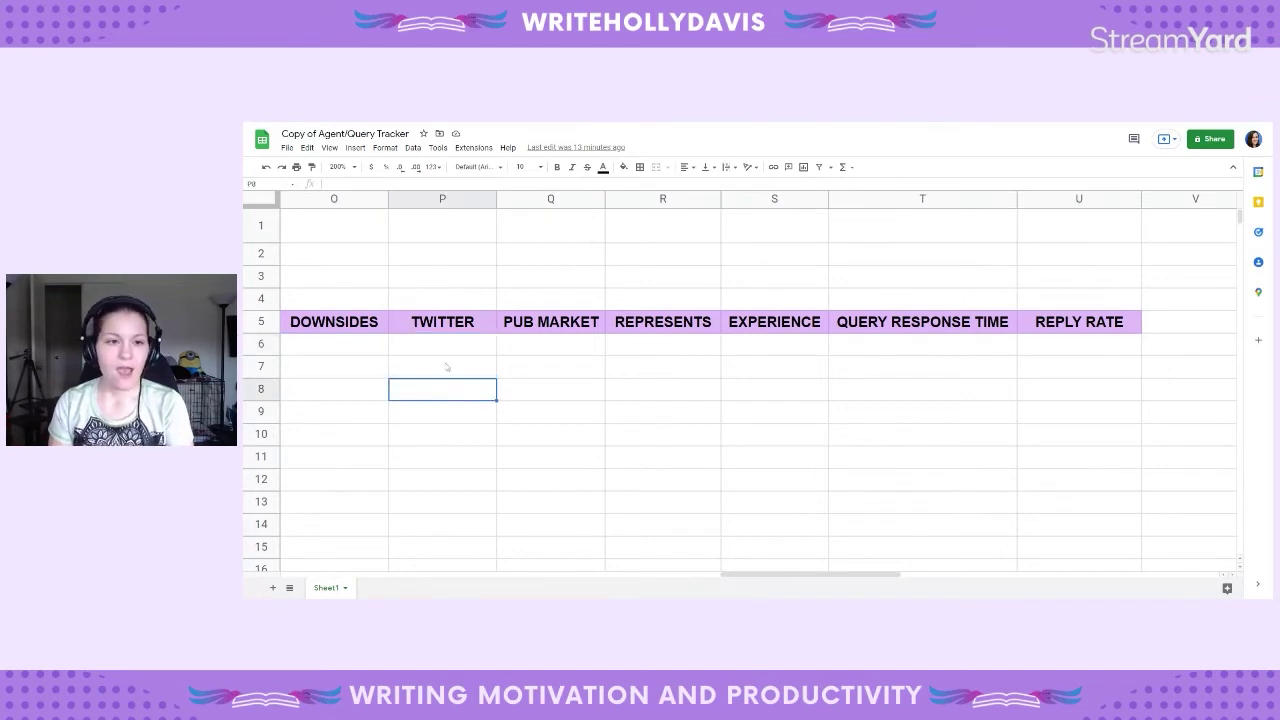
click(467, 347)
click(469, 362)
click(467, 348)
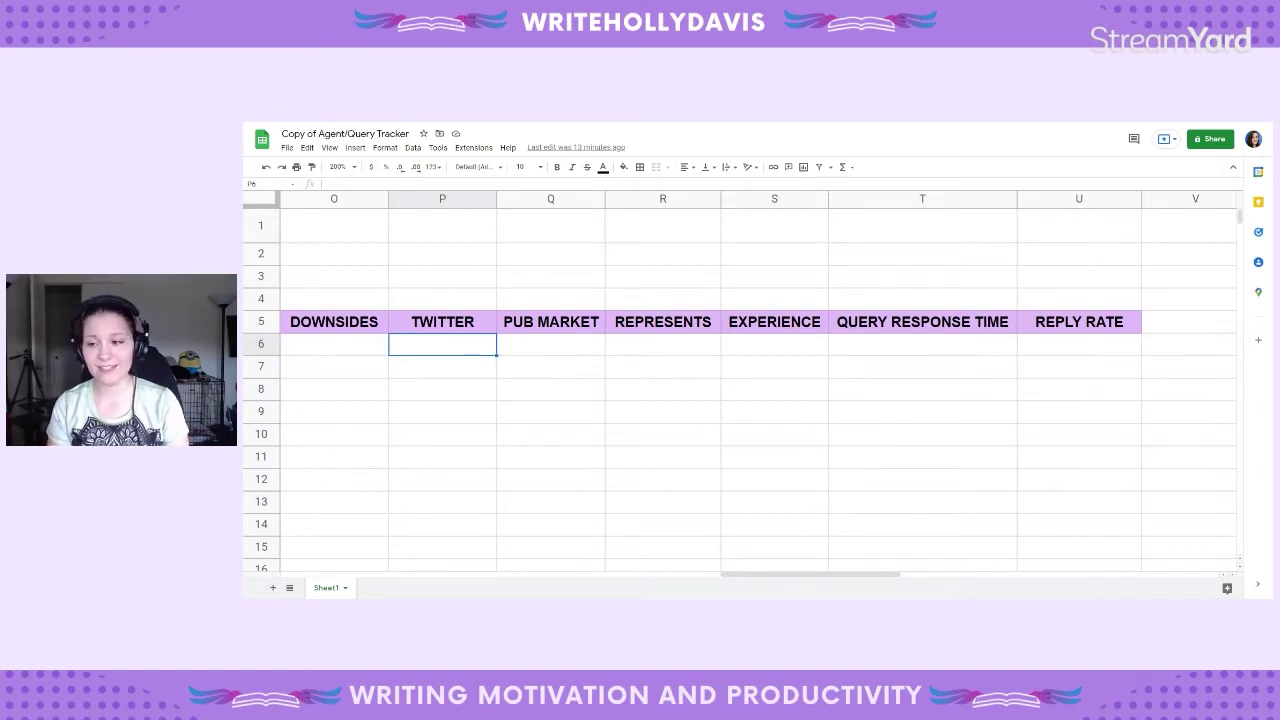
Step: Examine the Pub Market, Represents and Experience columns in the first entry row
key(Right)
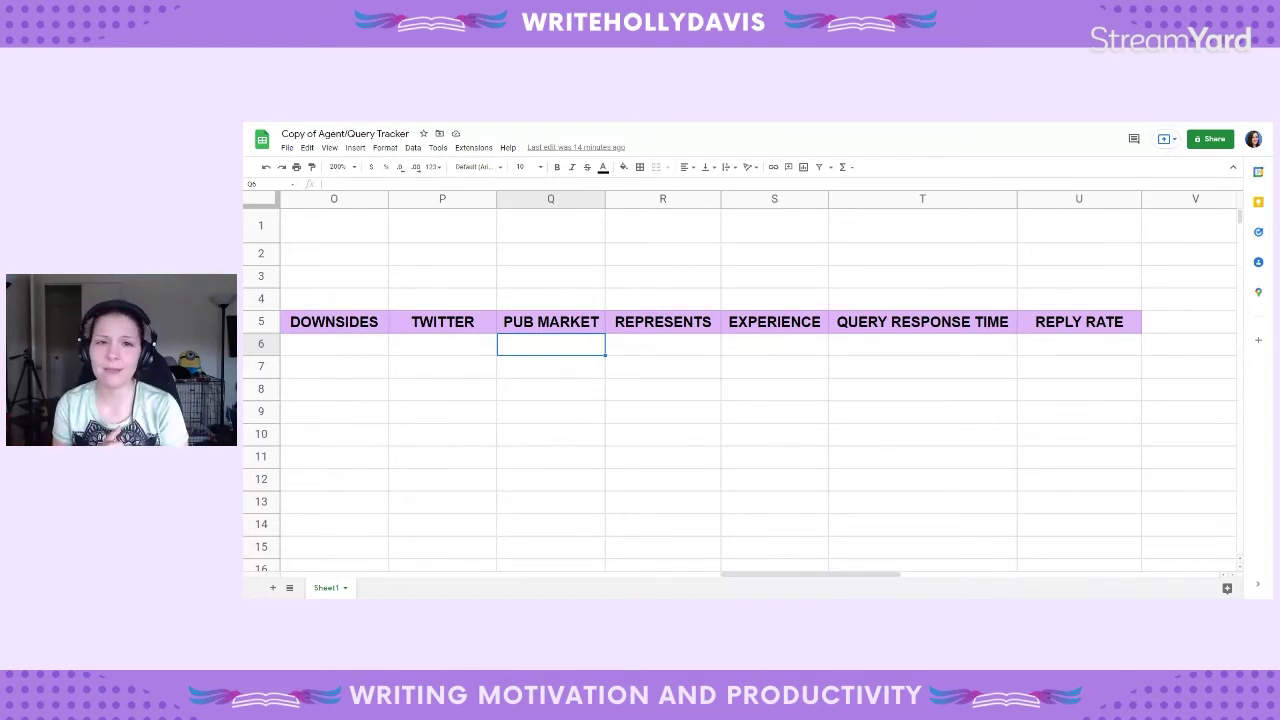
click(633, 352)
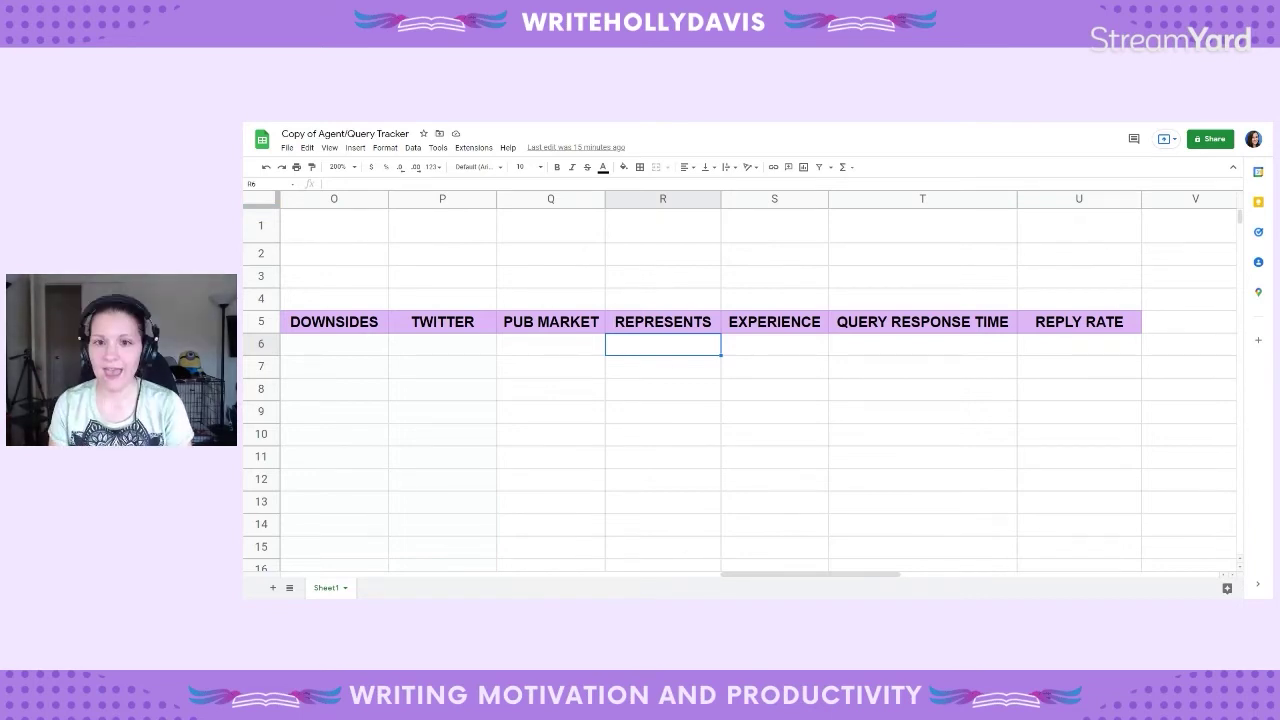
click(810, 345)
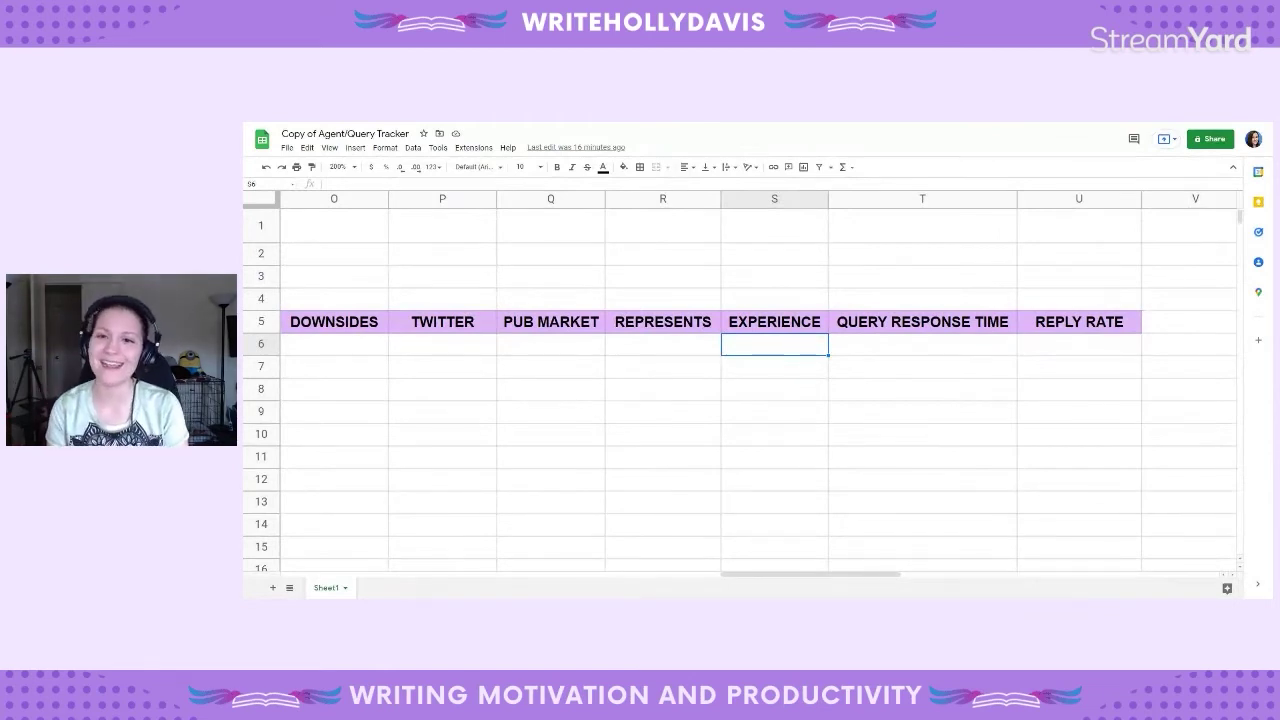
Step: Examine the Query Response Time column alongside the Reply Rate column in the first entry row
click(1064, 352)
click(964, 348)
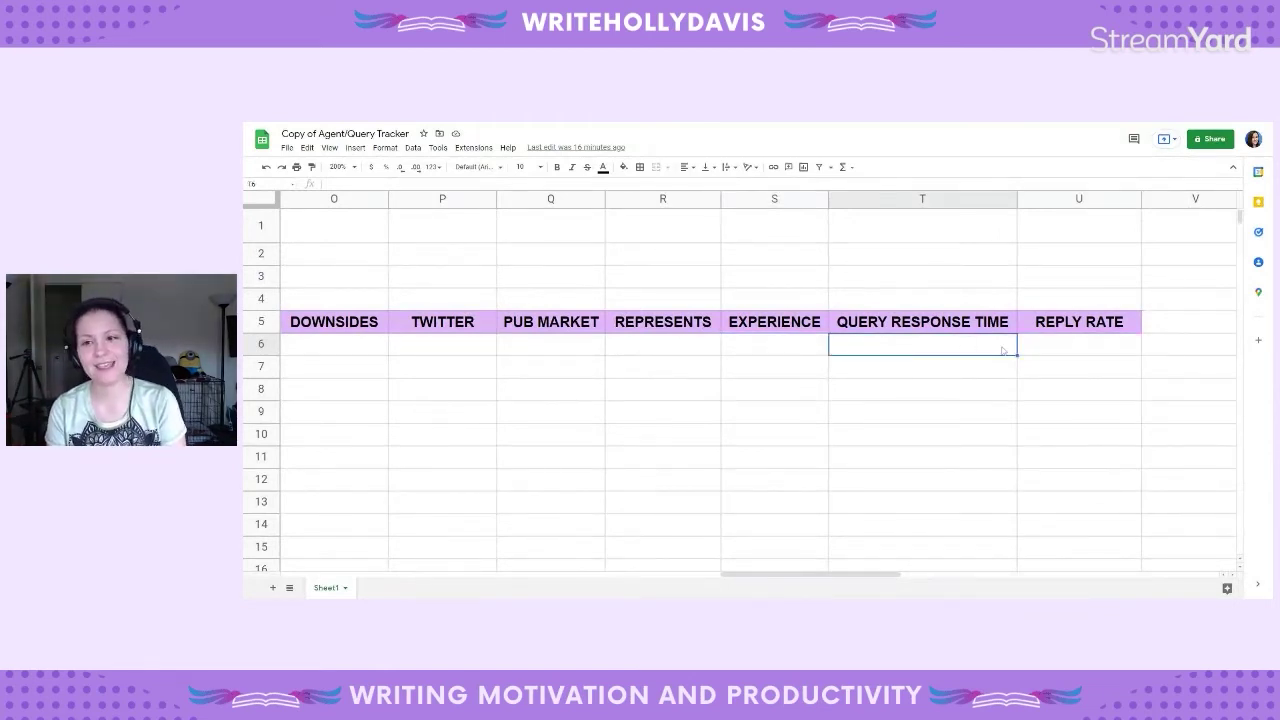
click(1048, 352)
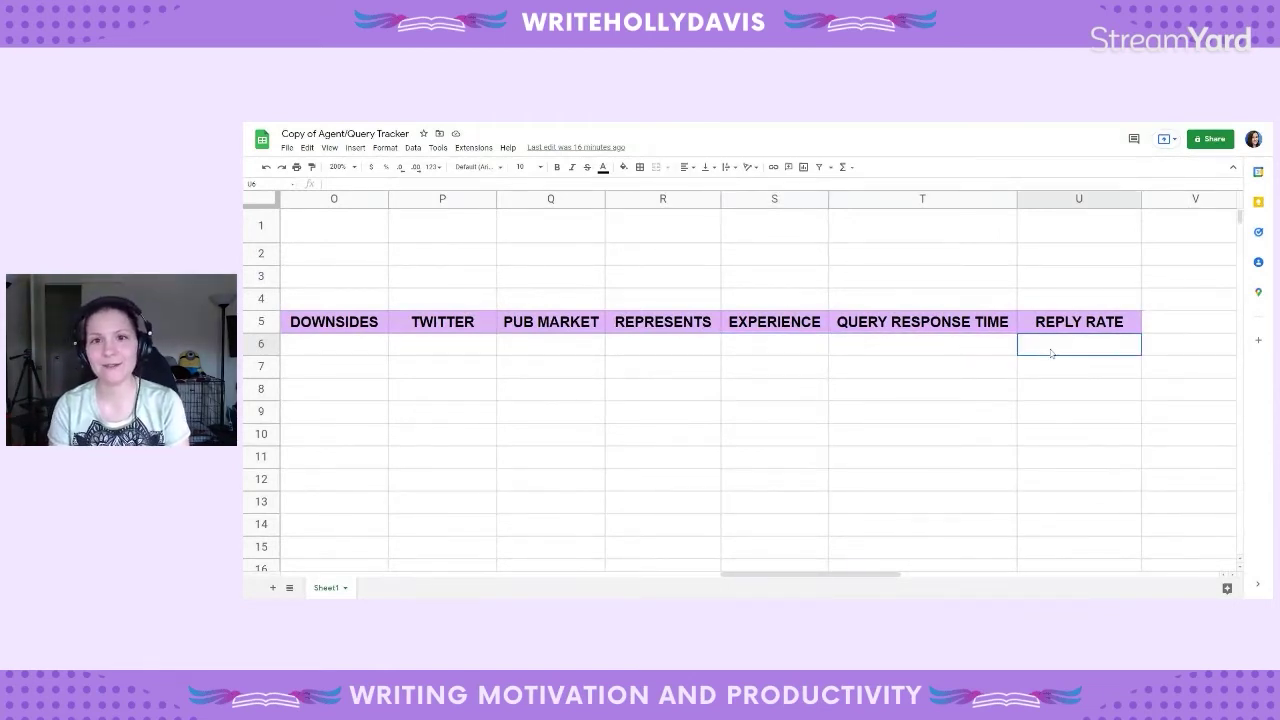
click(925, 348)
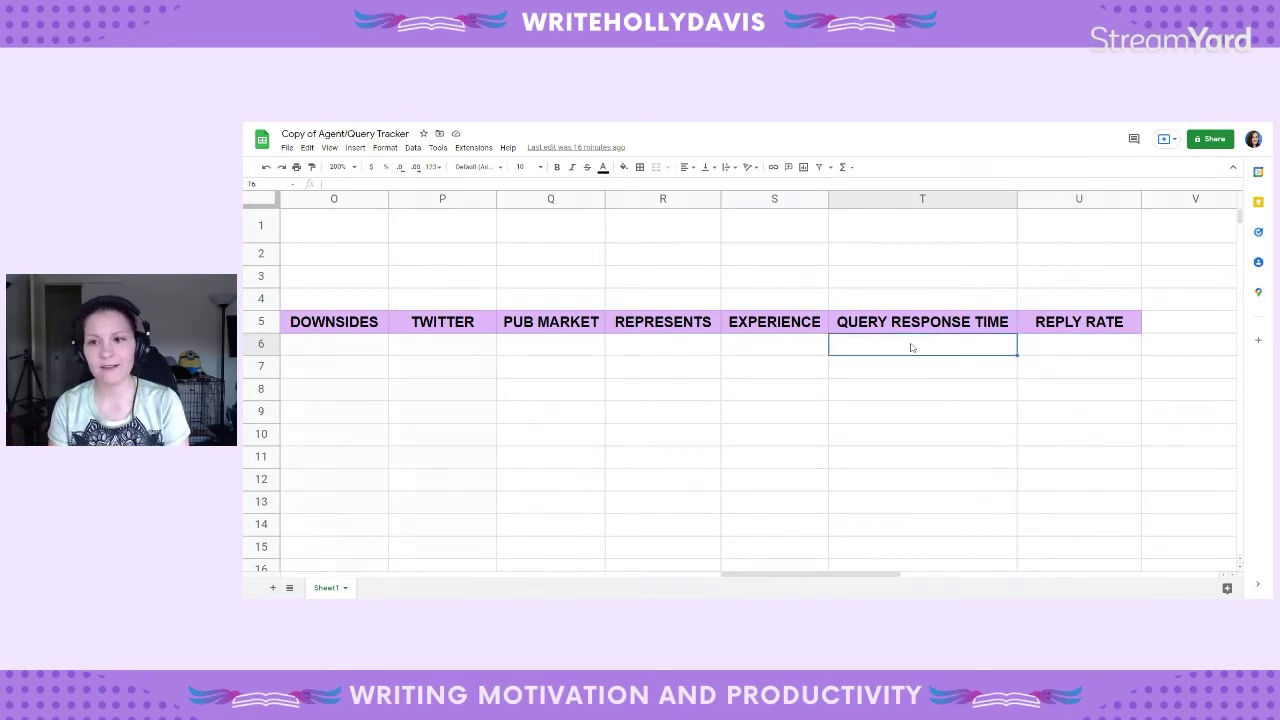
click(1058, 346)
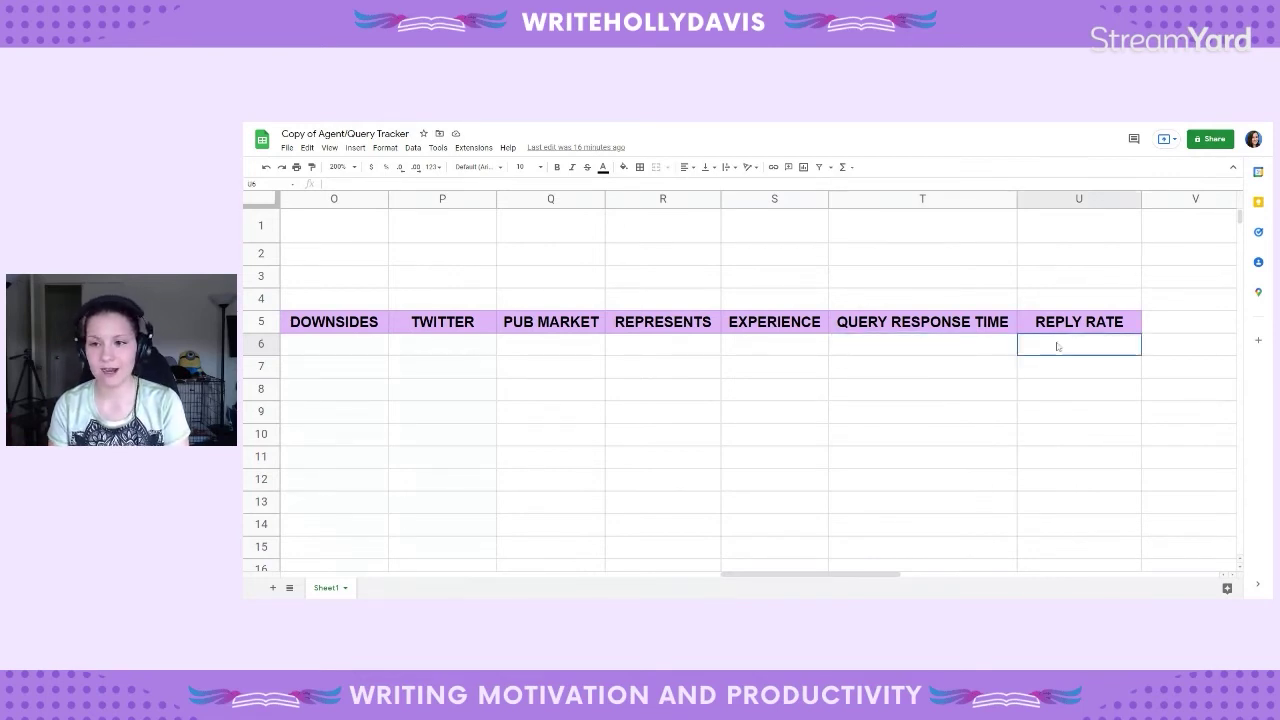
click(963, 348)
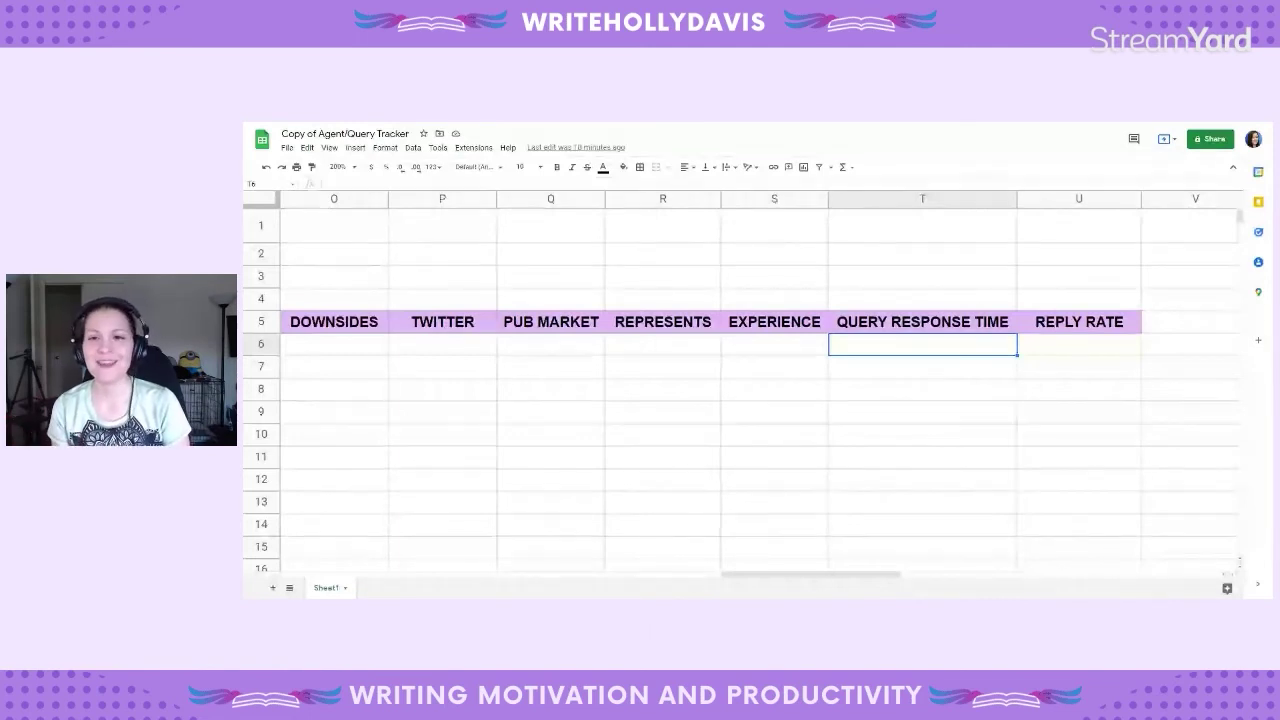
Step: Examine the Reply Rate column's first entry cells and return to the color key and Agency column at the start of the sheet
click(1079, 344)
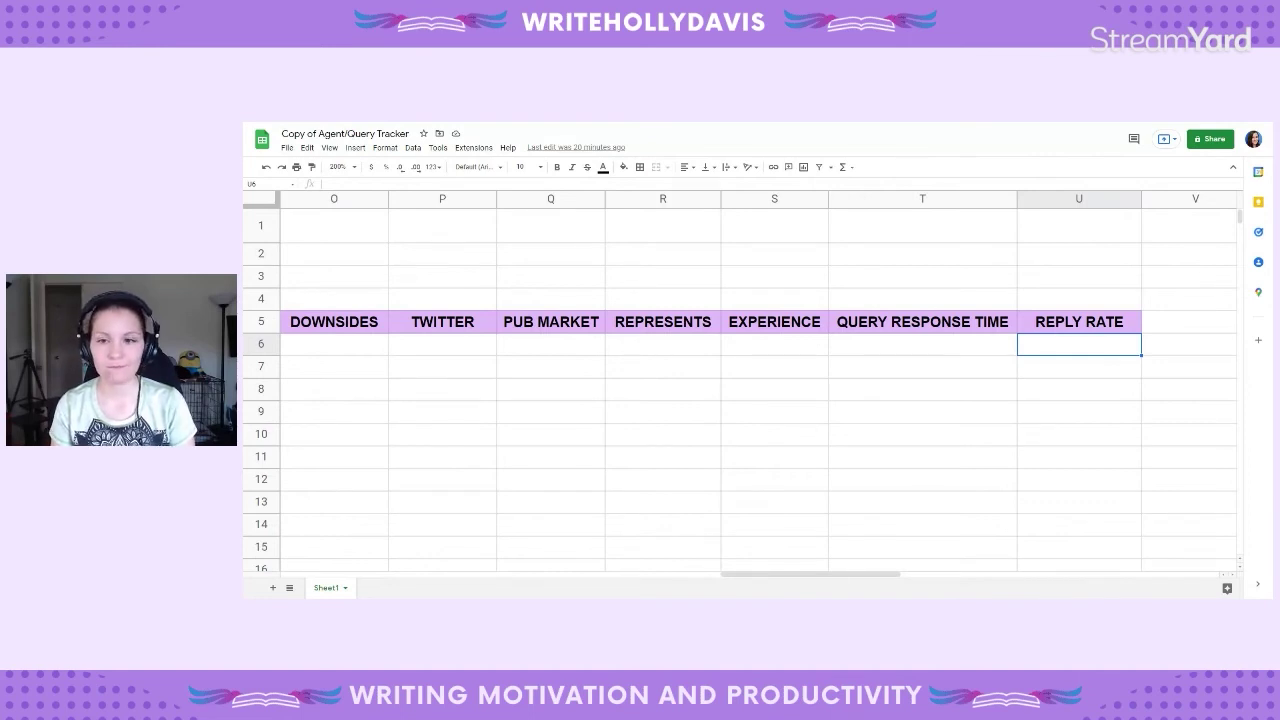
click(1085, 364)
click(1084, 349)
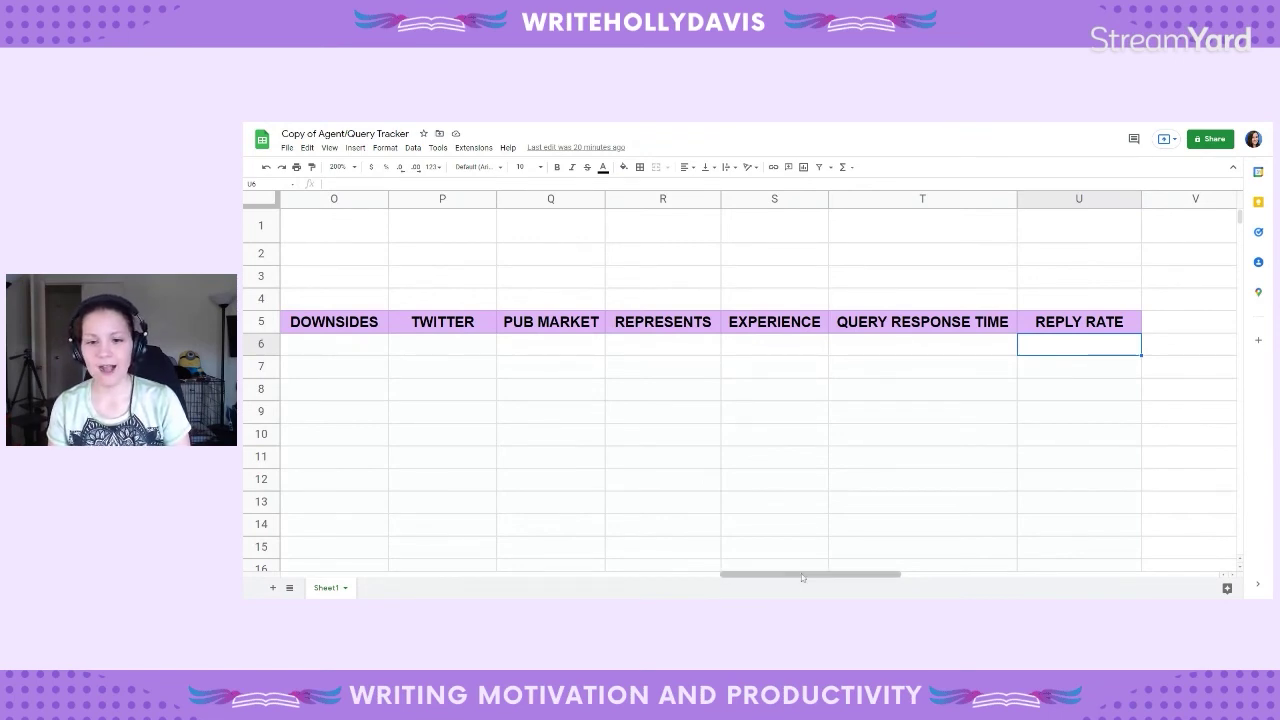
drag(802, 577, 789, 581)
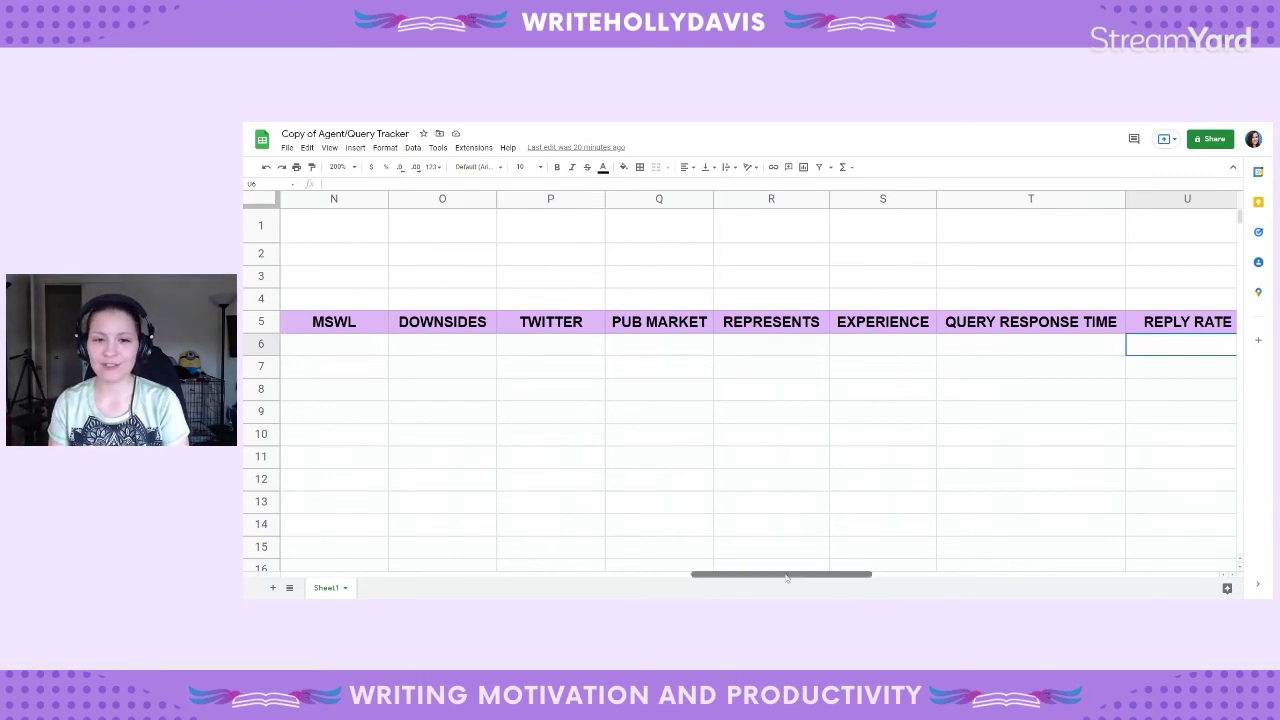
drag(786, 577, 355, 562)
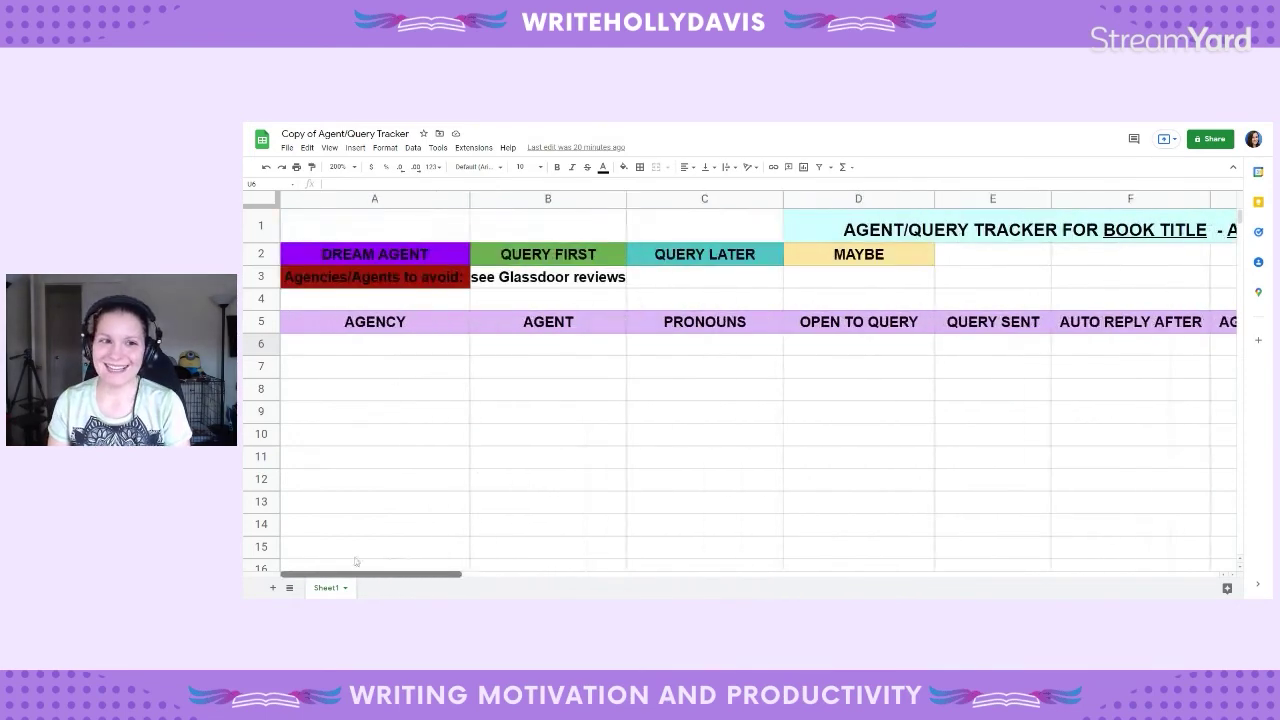